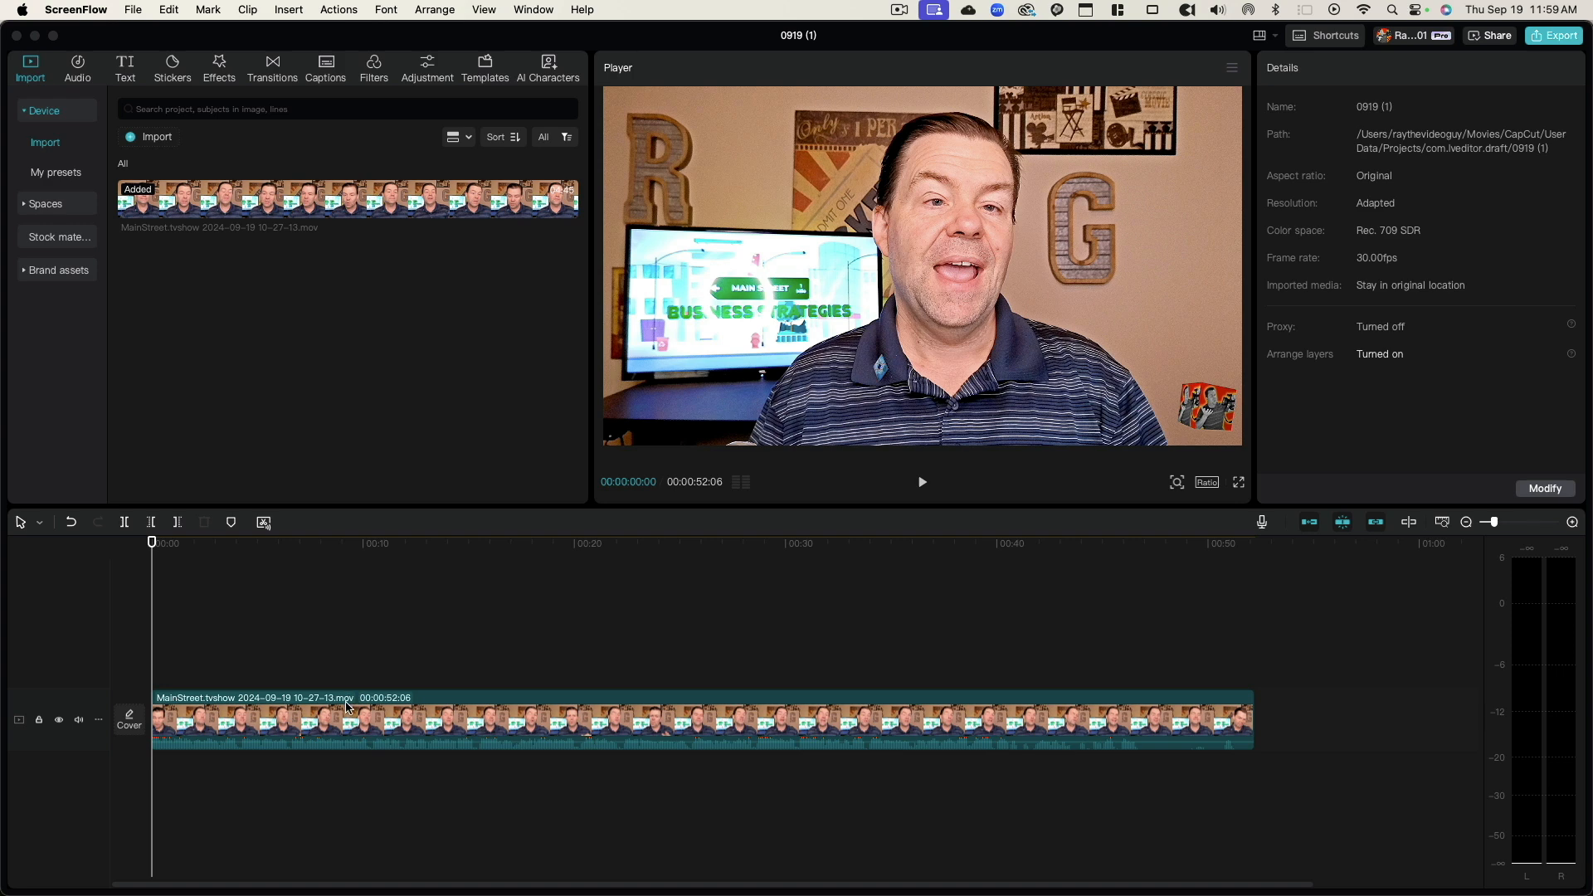
# Step: Duplicate the main video clip onto a new track directly above the original, aligned to the same start
pyautogui.click(262, 709)
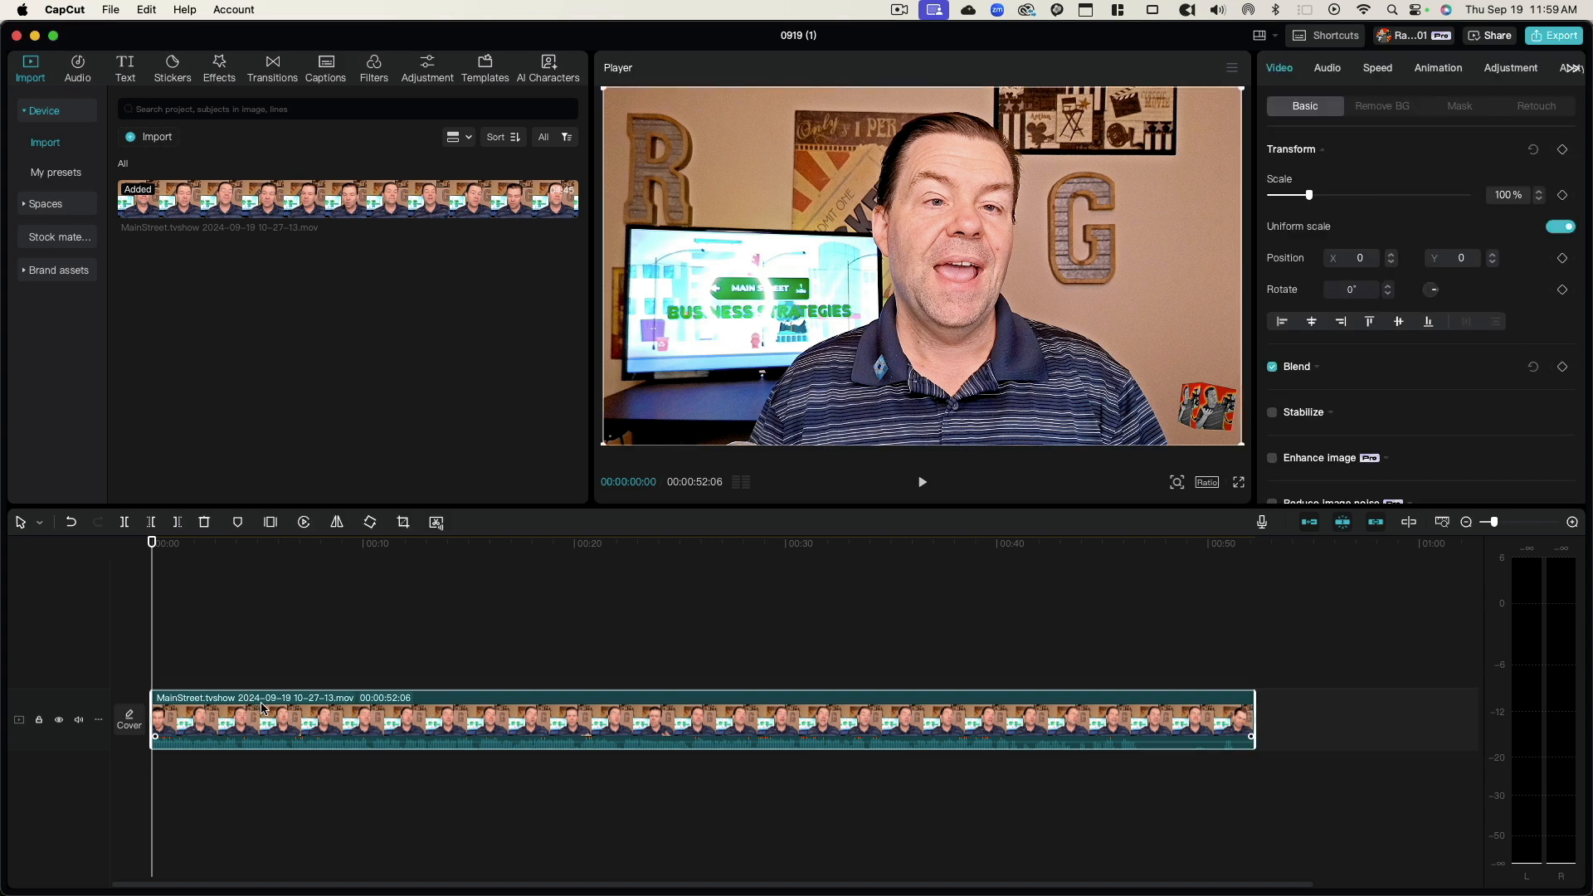
pyautogui.moveTo(278, 717); pyautogui.dragTo(275, 648)
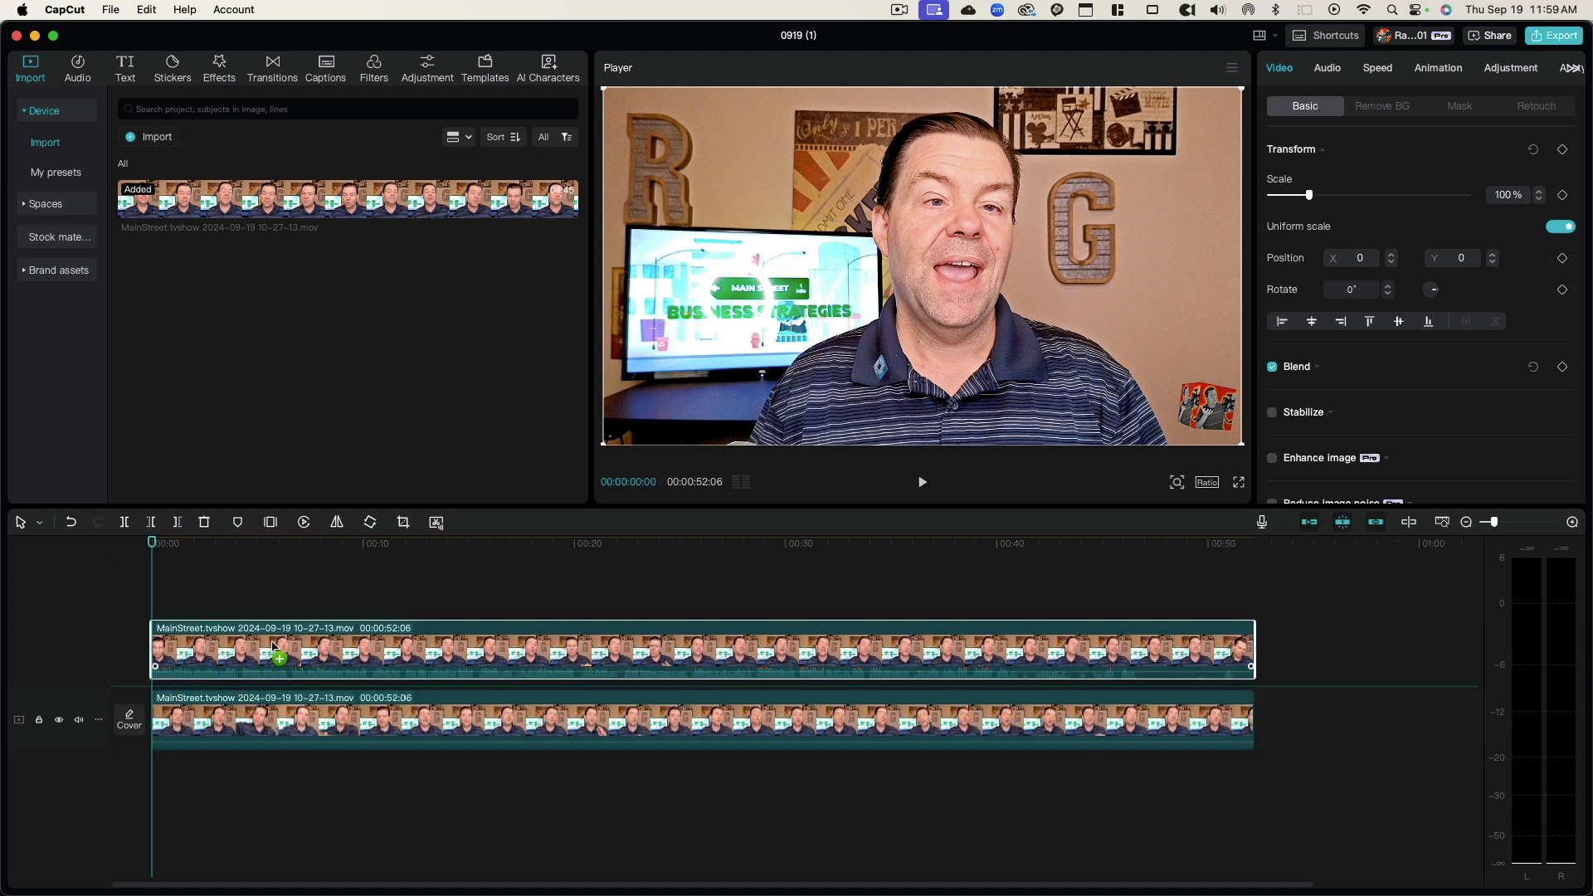
pyautogui.moveTo(253, 656)
pyautogui.mouseDown()
pyautogui.moveTo(268, 652)
pyautogui.moveTo(247, 648)
pyautogui.mouseUp()
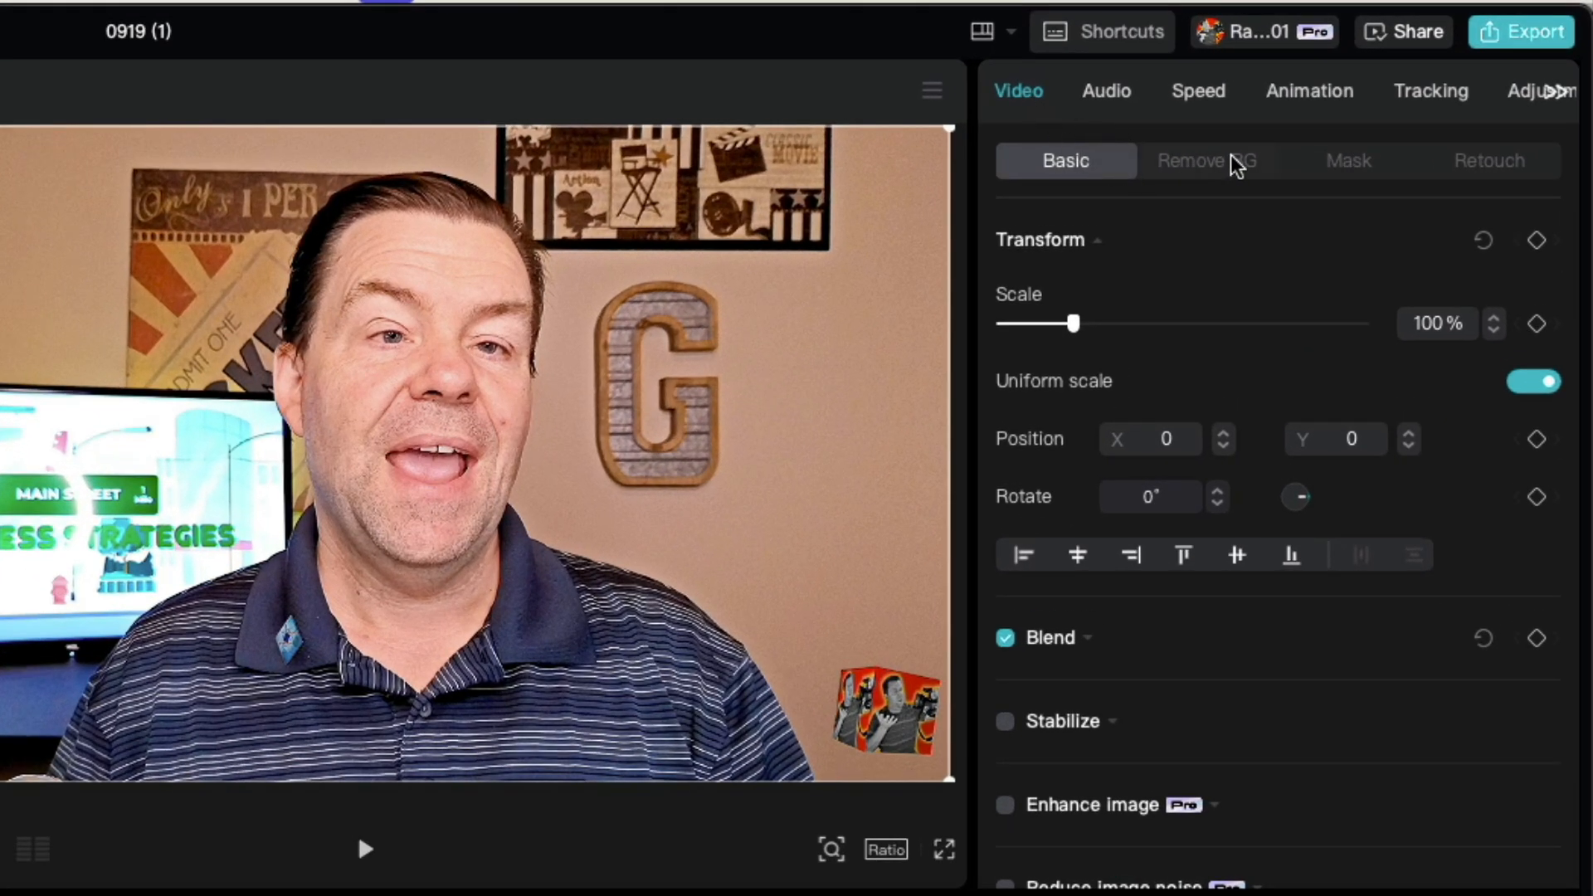
# Step: Auto-remove the background from the upper copy and check the cutout with the lower clip briefly disabled
pyautogui.click(1237, 162)
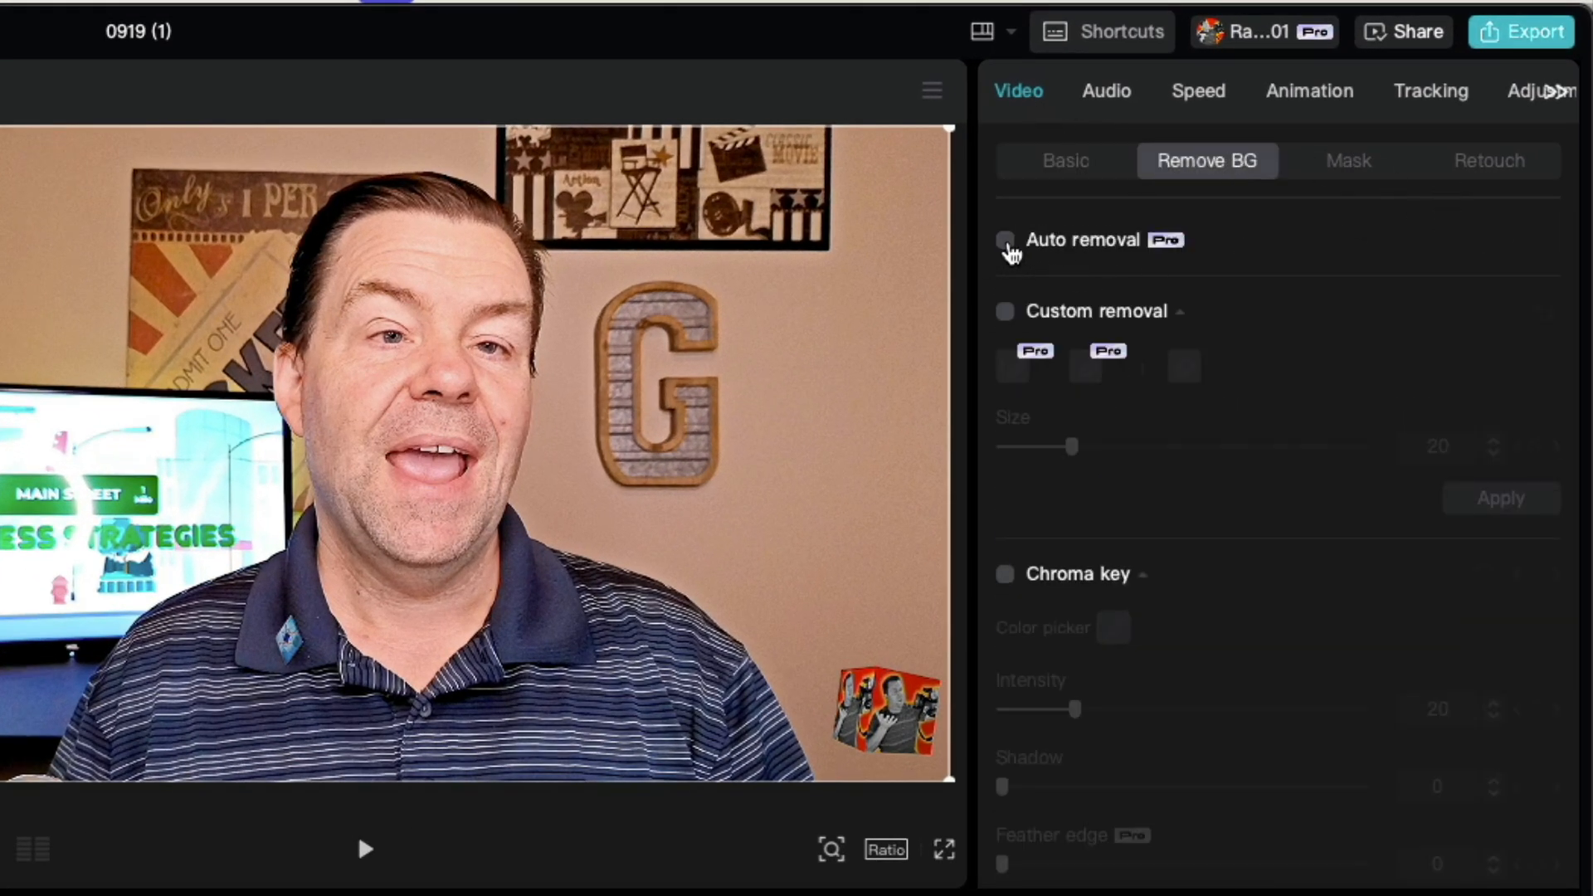
pyautogui.click(1006, 244)
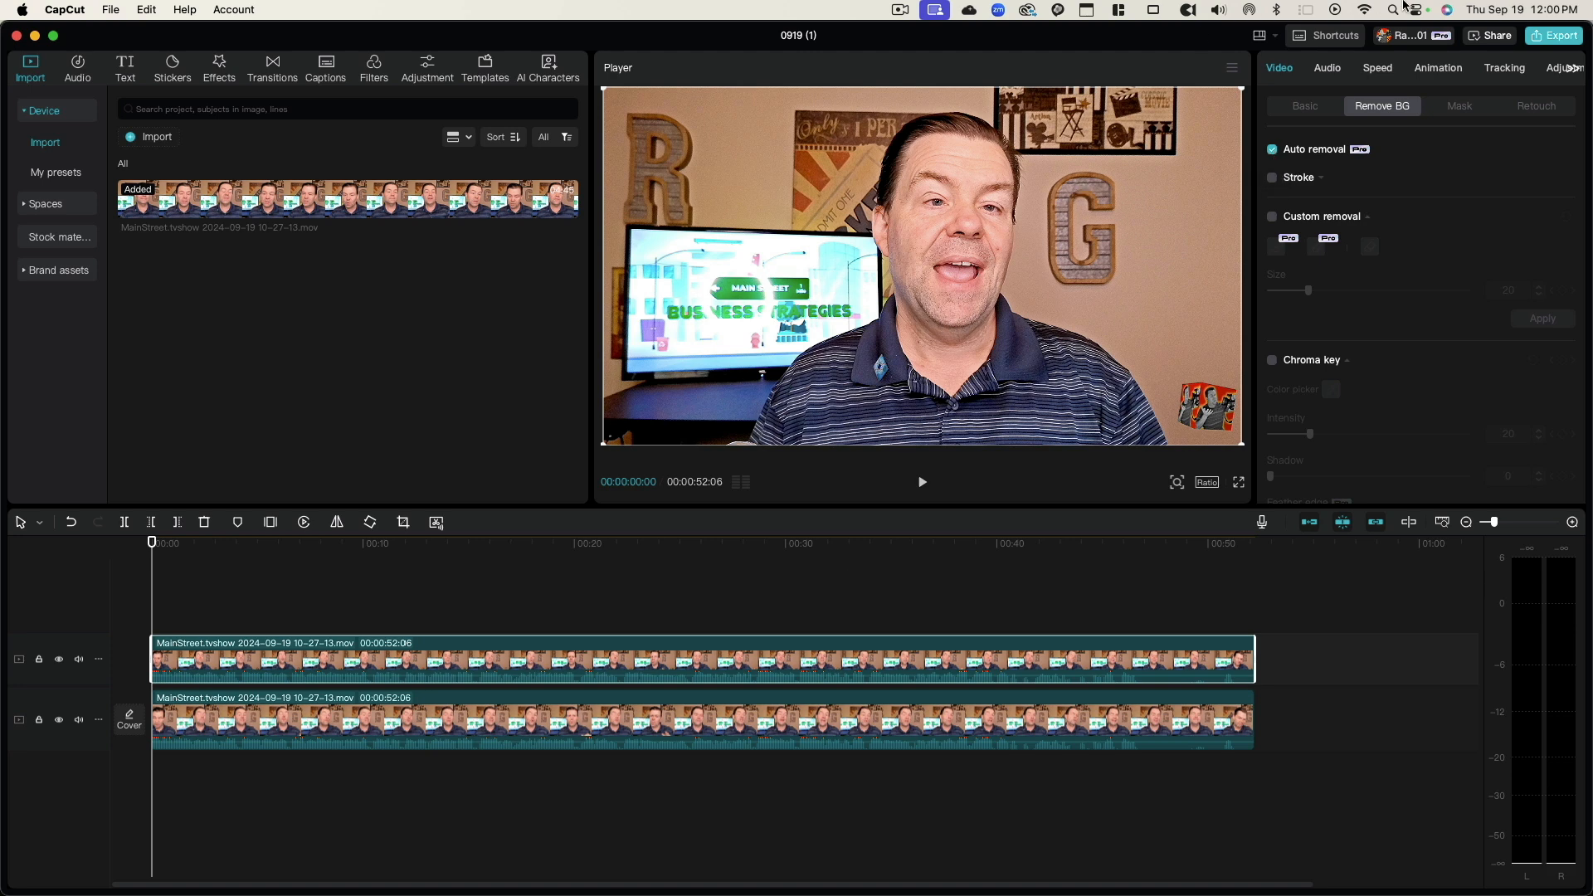
pyautogui.click(307, 710)
pyautogui.press('v')
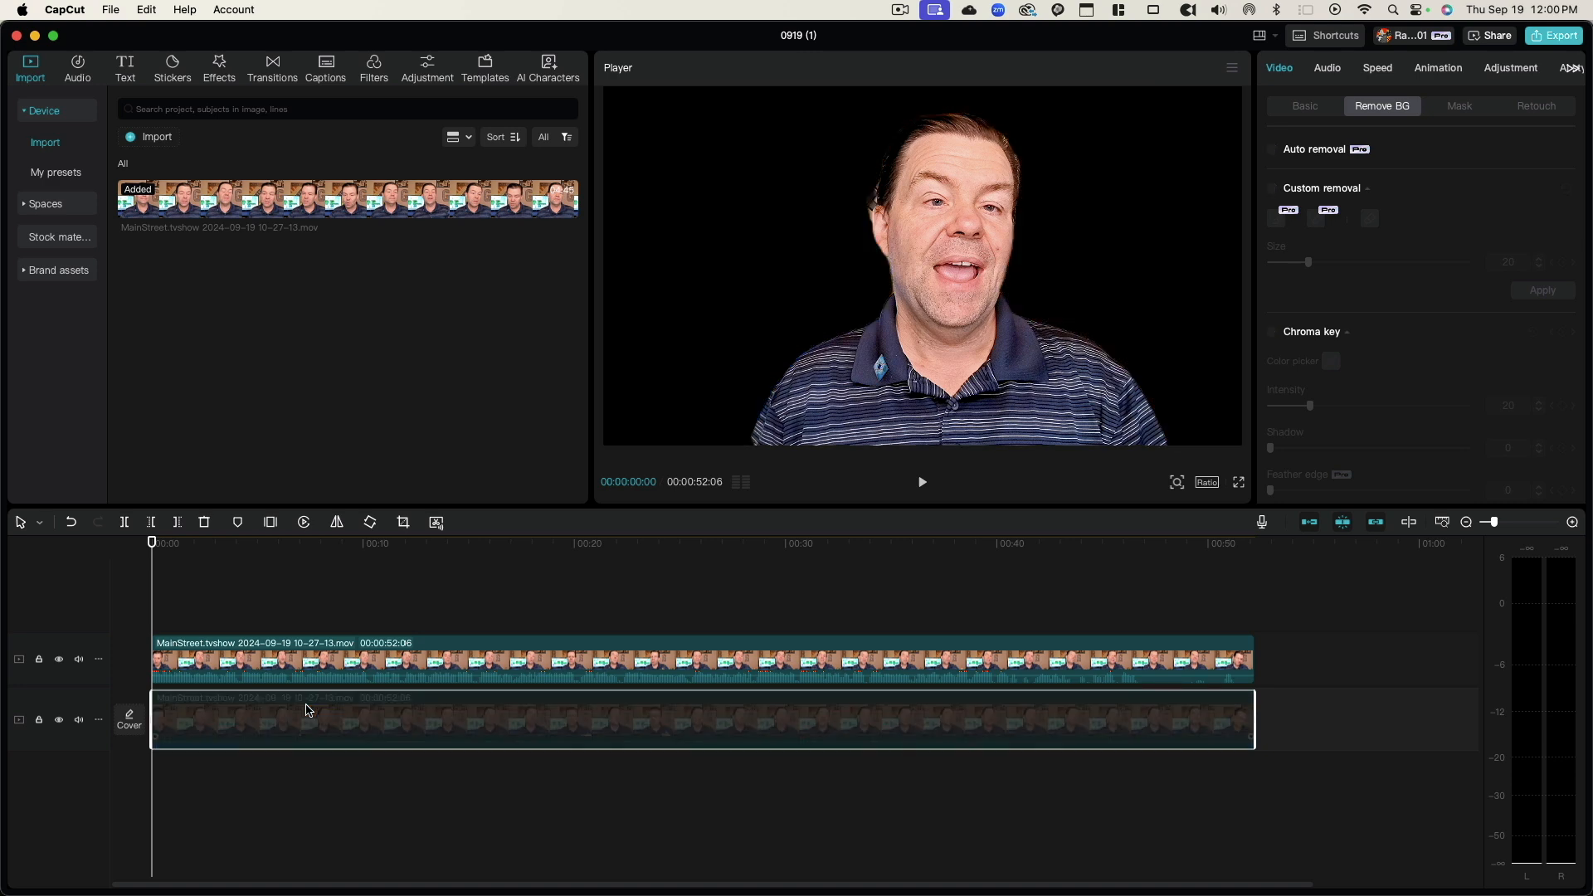
pyautogui.press('v')
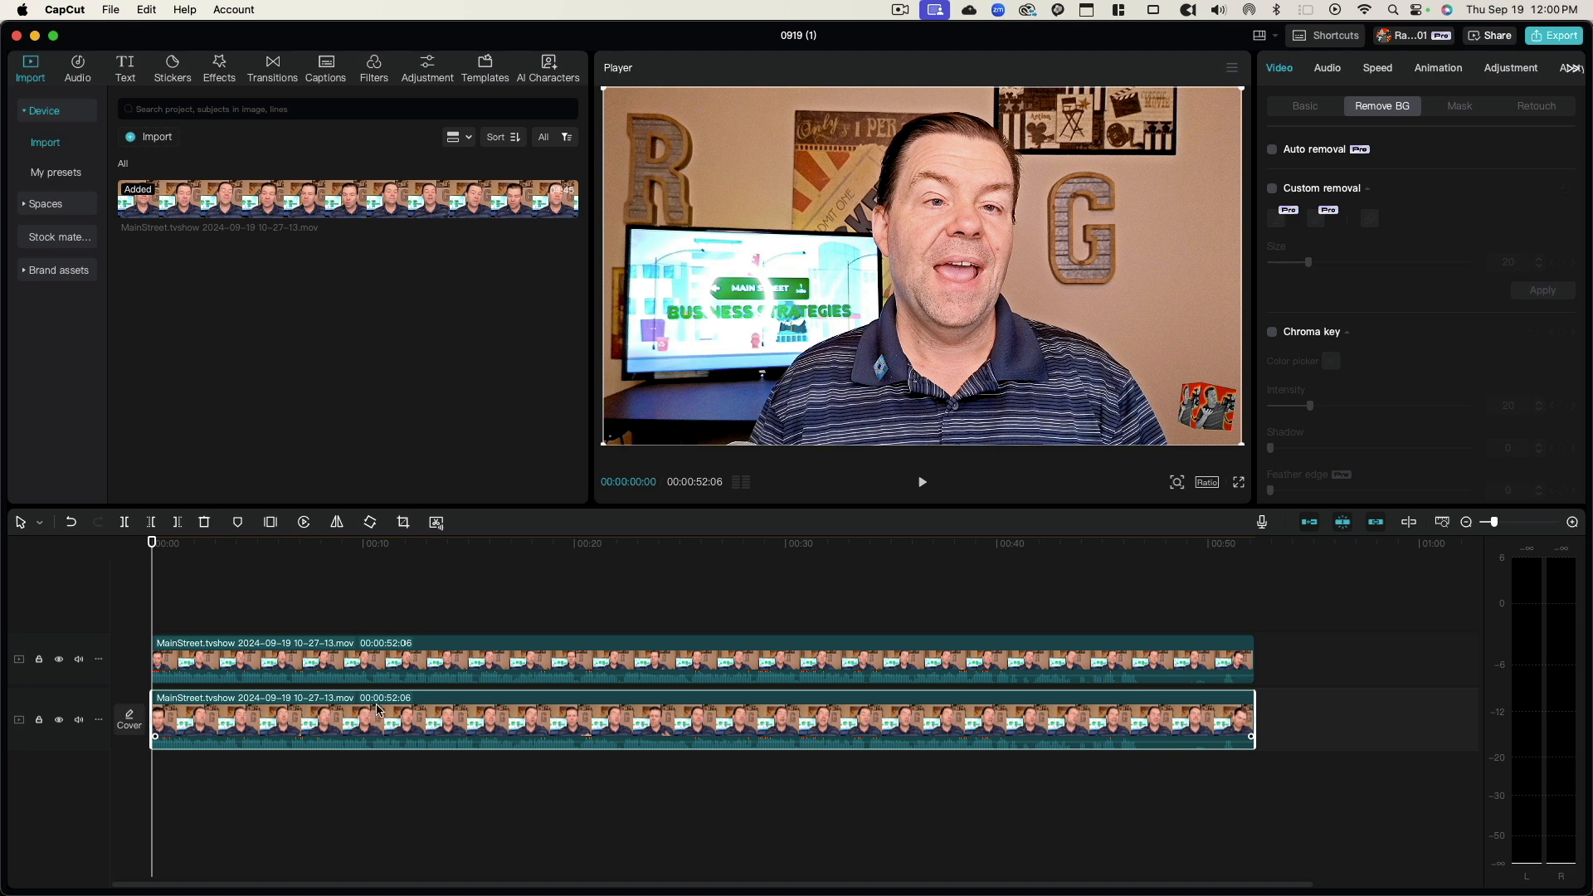
pyautogui.click(343, 660)
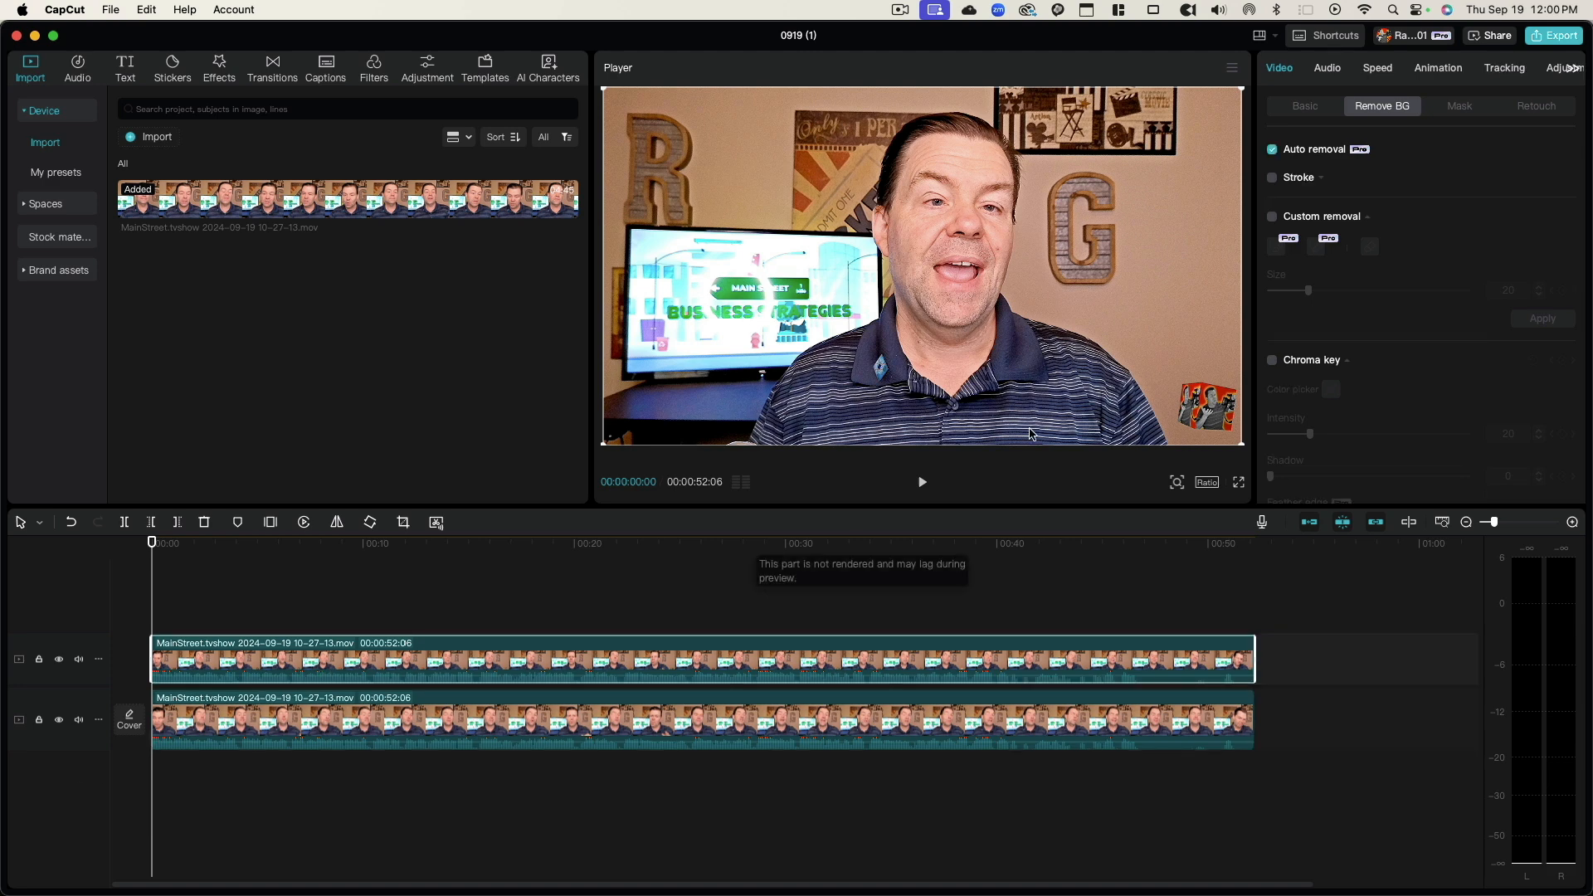
pyautogui.moveTo(936, 263)
pyautogui.mouseDown()
pyautogui.moveTo(677, 276)
pyautogui.moveTo(840, 292)
pyautogui.moveTo(1062, 282)
pyautogui.moveTo(958, 261)
pyautogui.mouseUp()
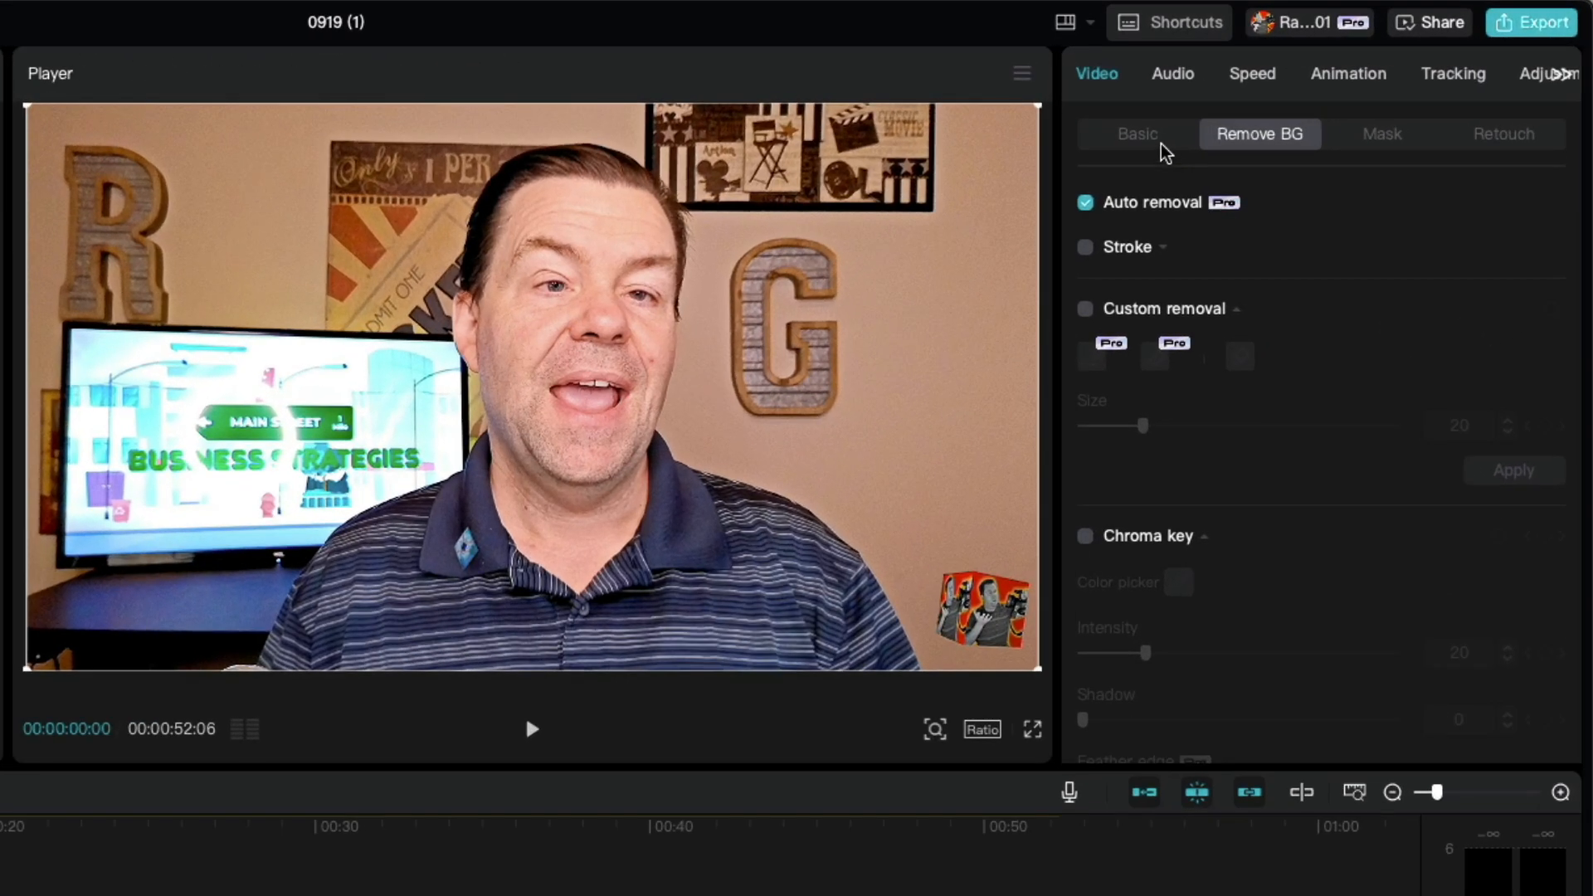
# Step: Turn on Relight for the lower clip in its basic video settings
pyautogui.click(1315, 110)
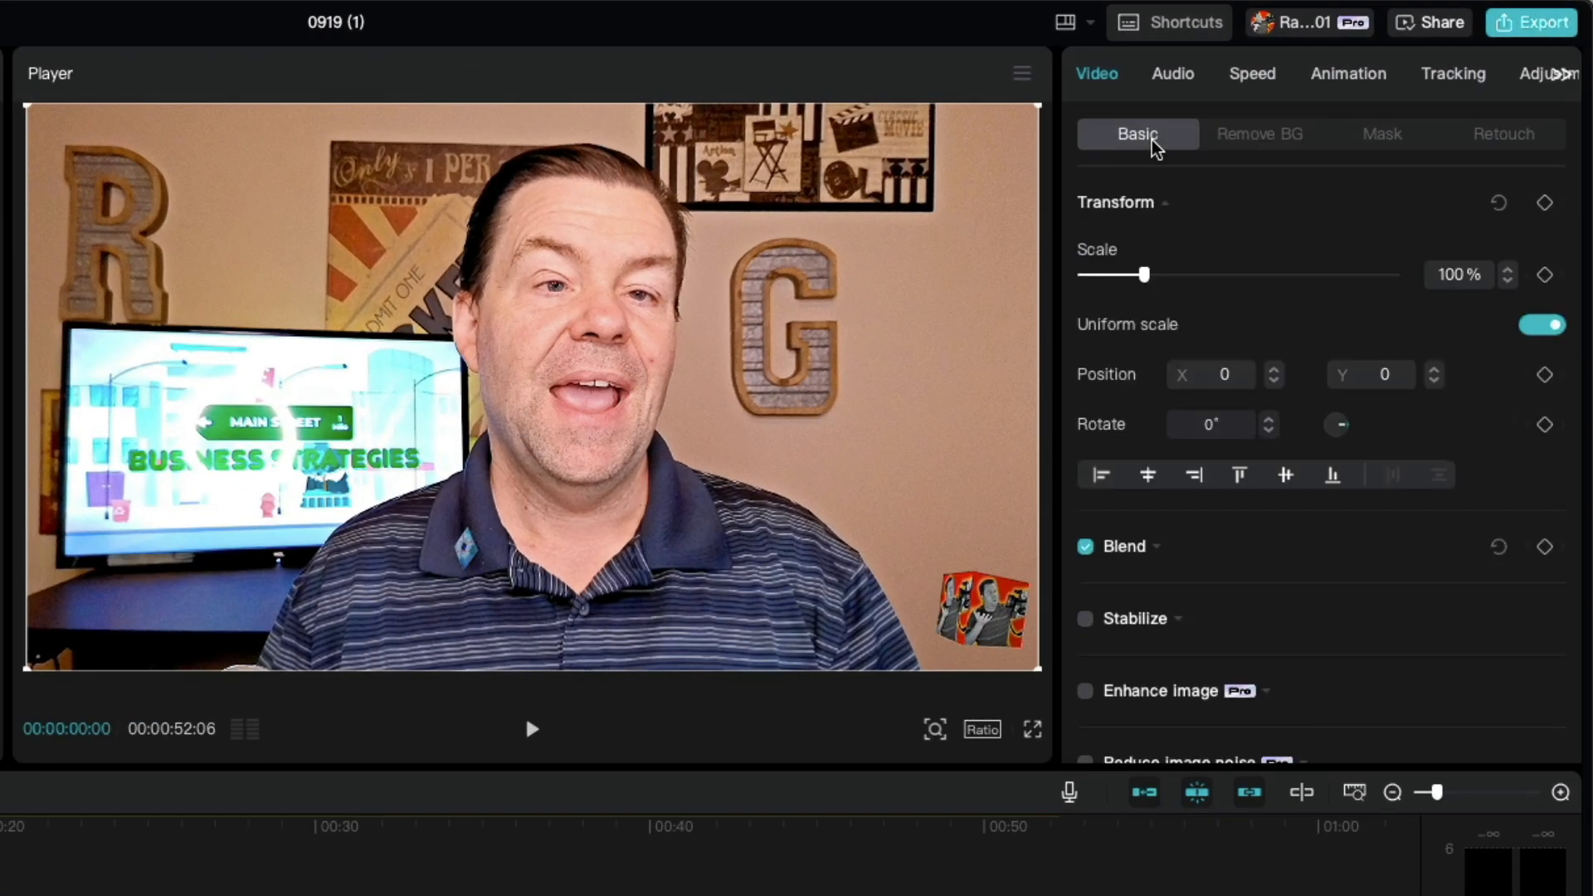
pyautogui.scroll(-8, 1270, 498)
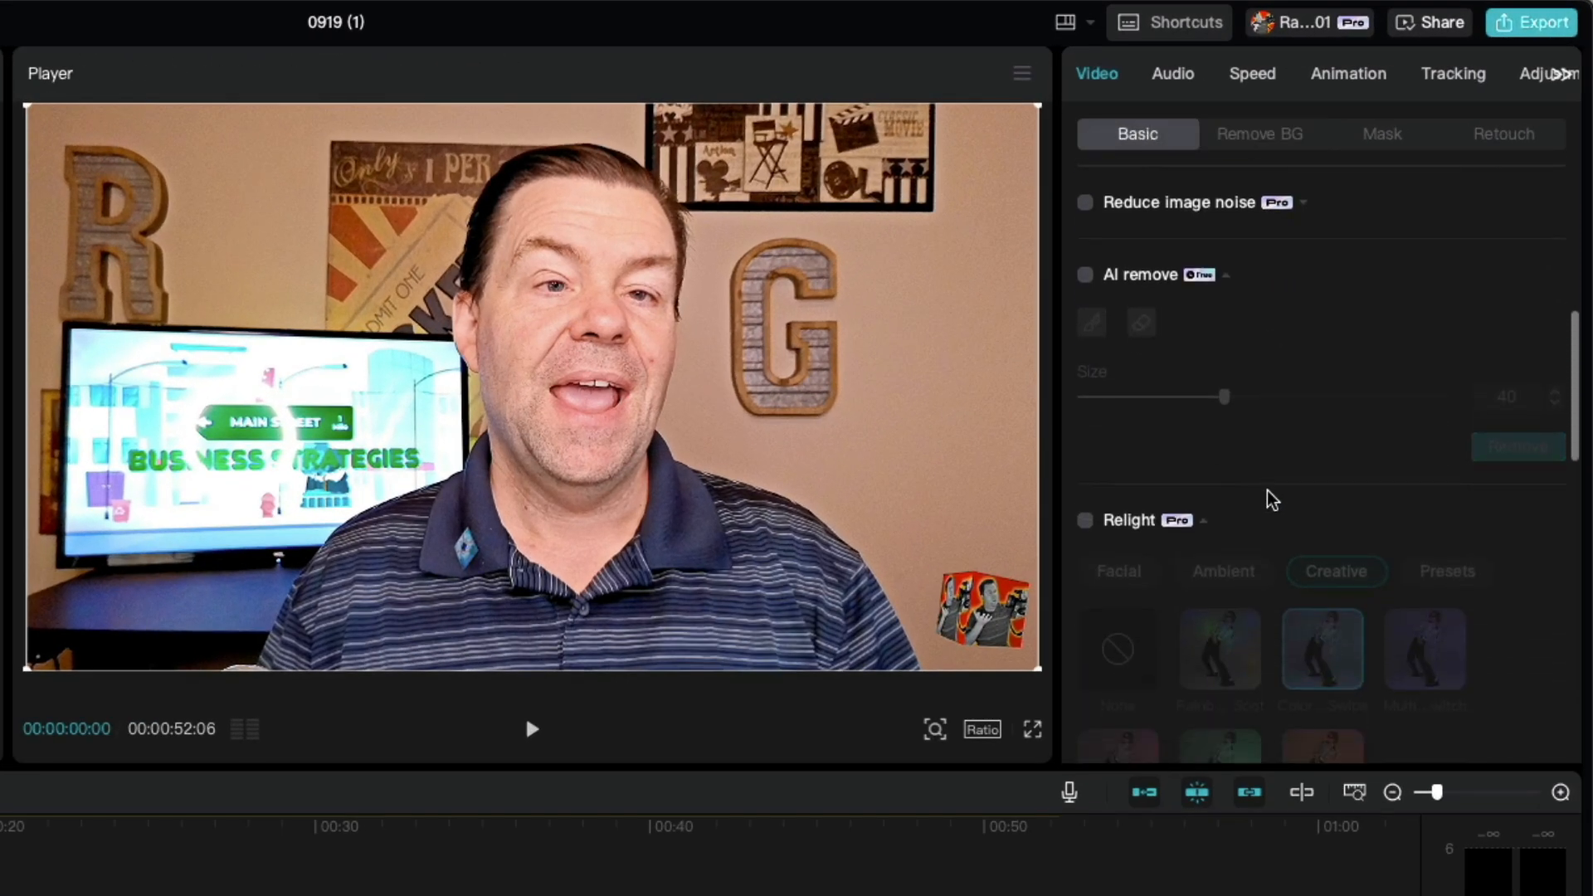
pyautogui.scroll(-3, 1270, 525)
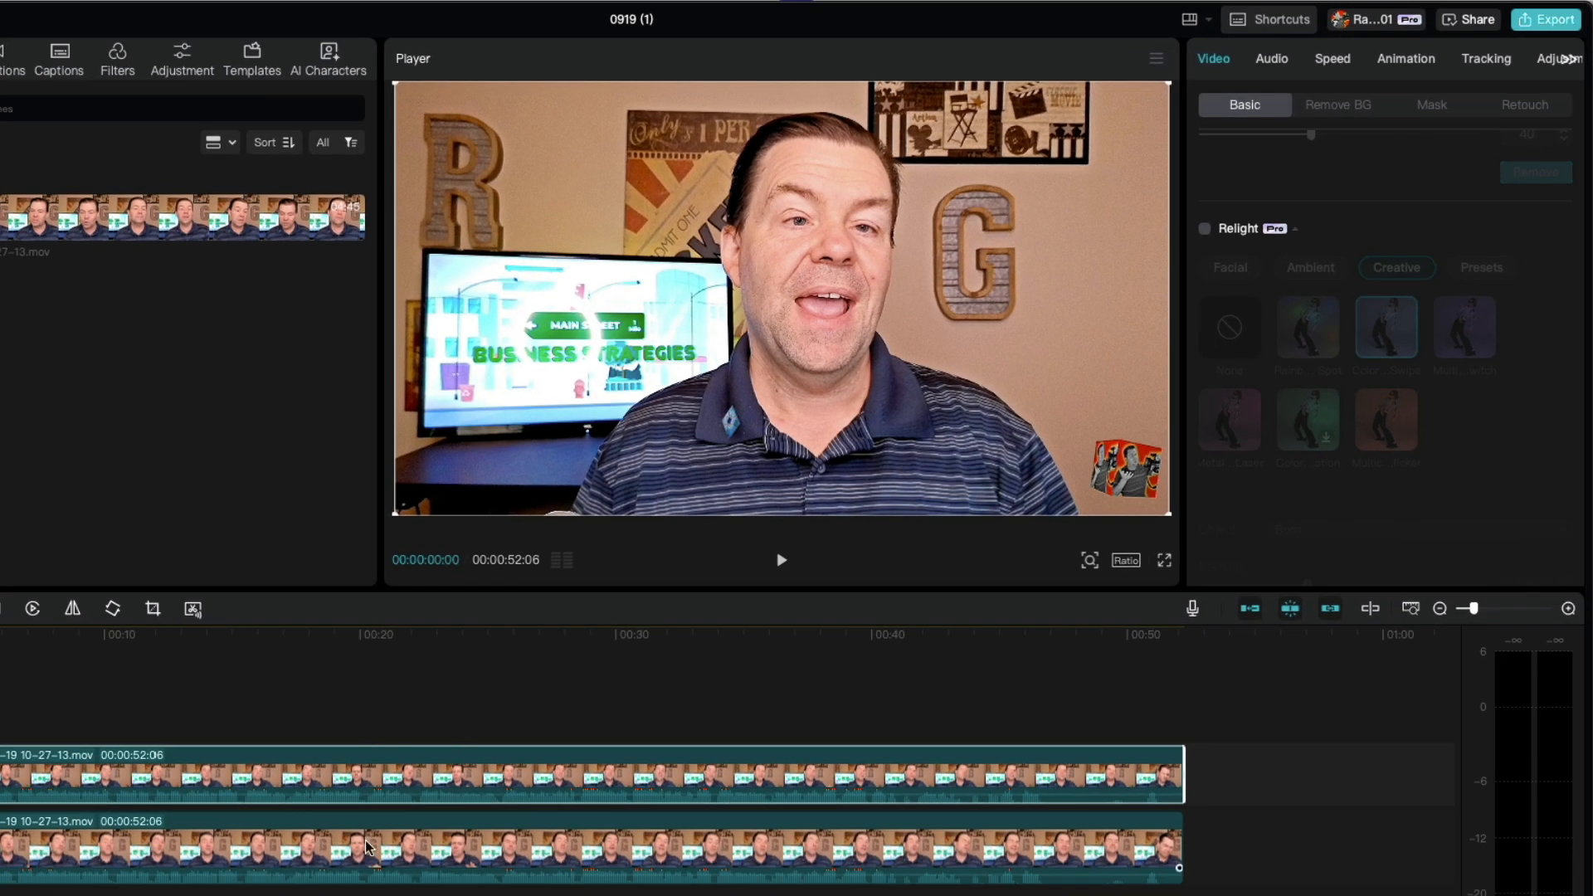
pyautogui.click(294, 853)
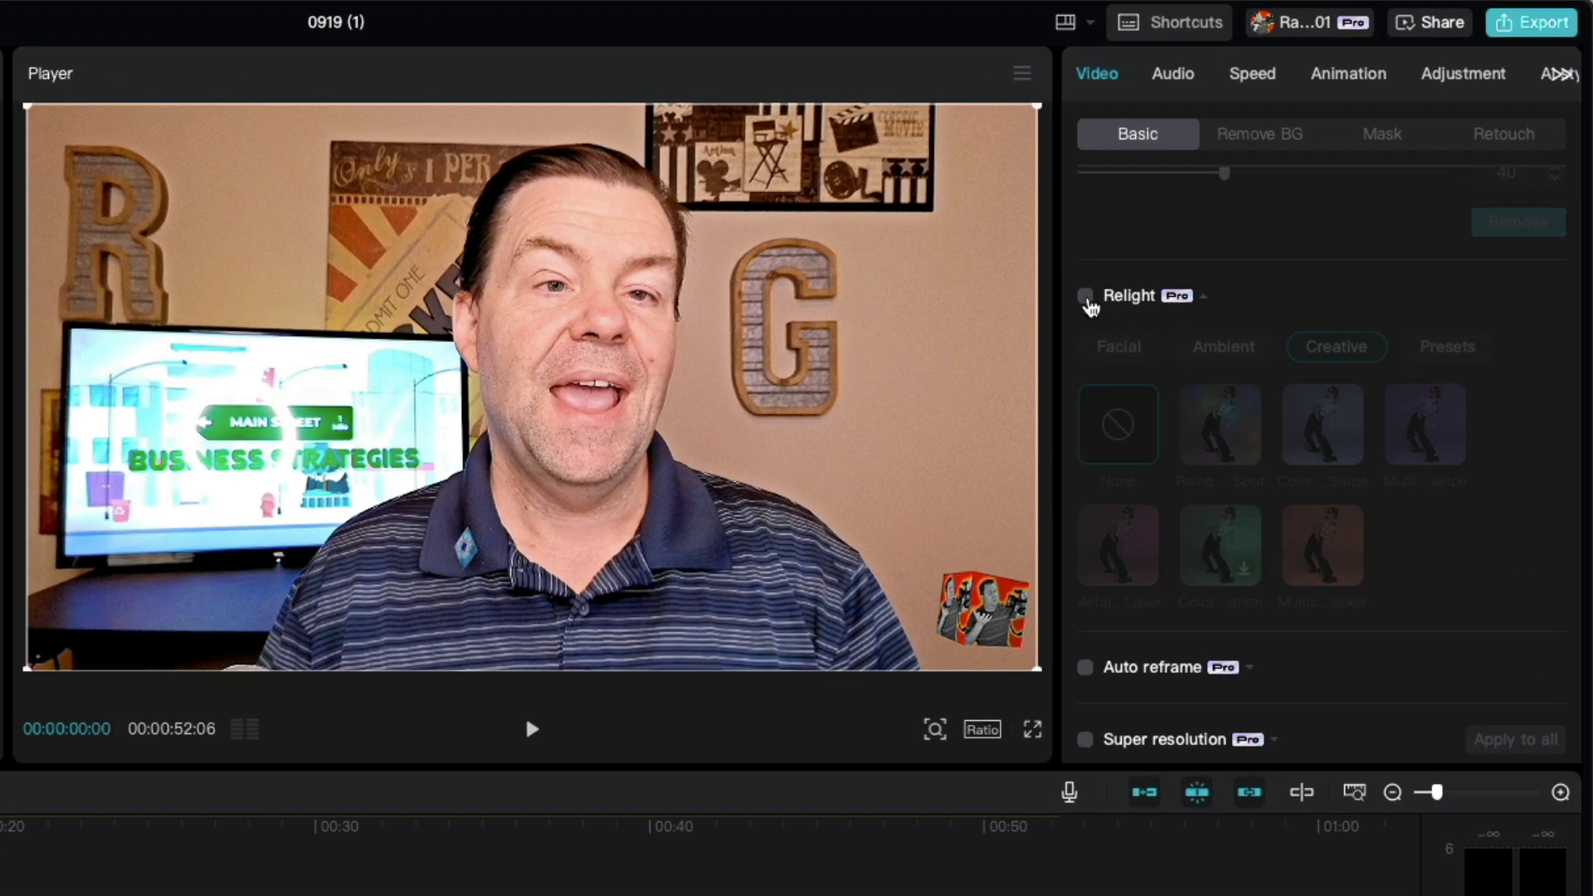
pyautogui.click(1206, 232)
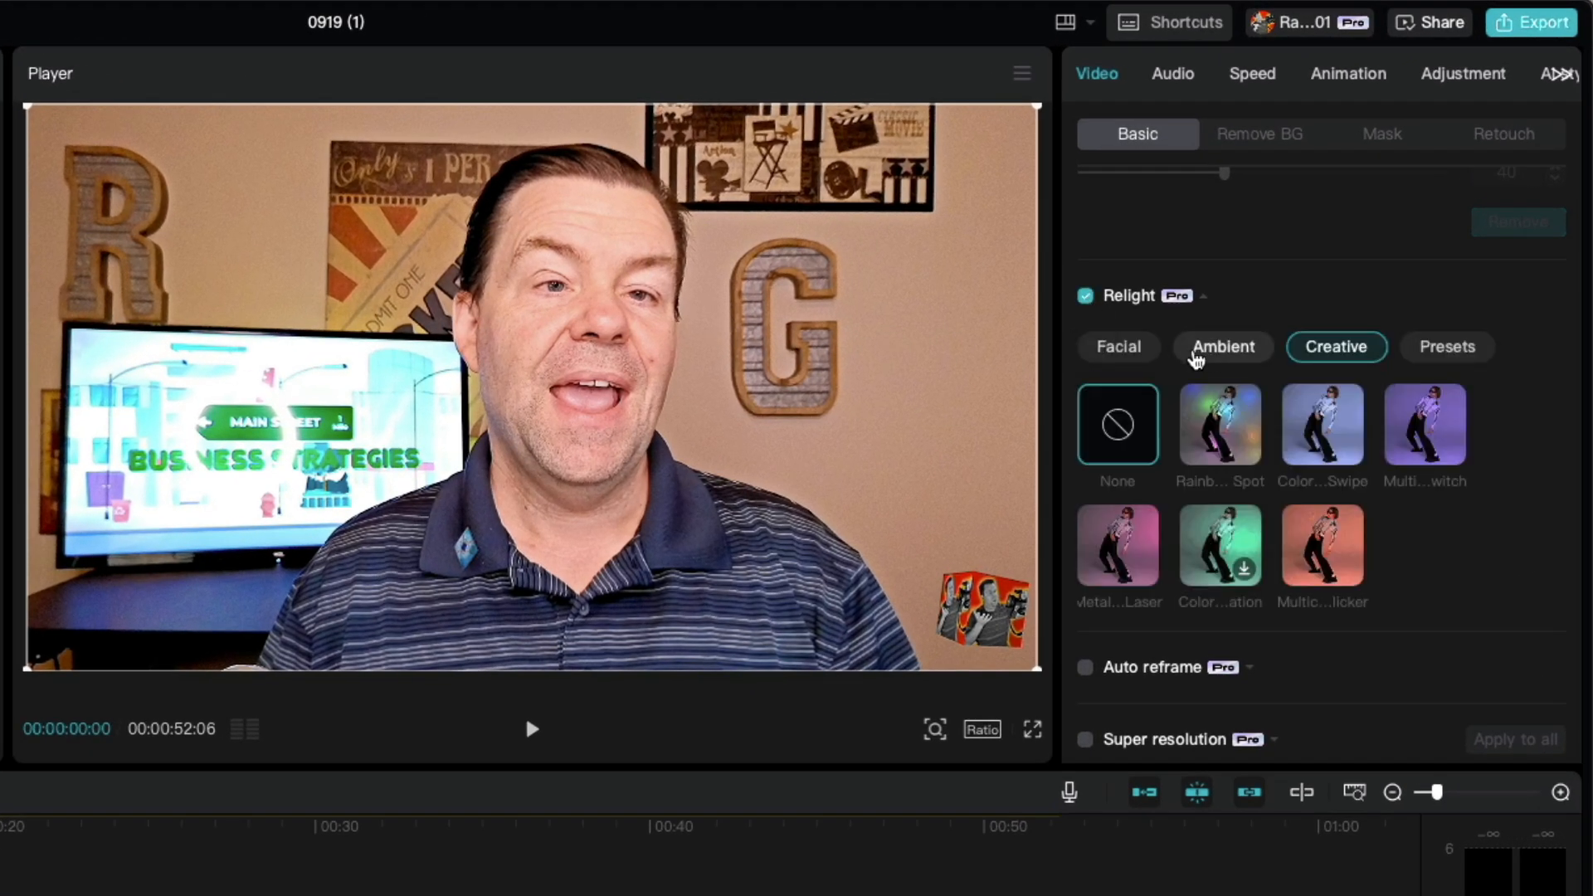
# Step: Look through the Facial, Ambient, Creative and Presets categories of relight effects
pyautogui.click(1114, 355)
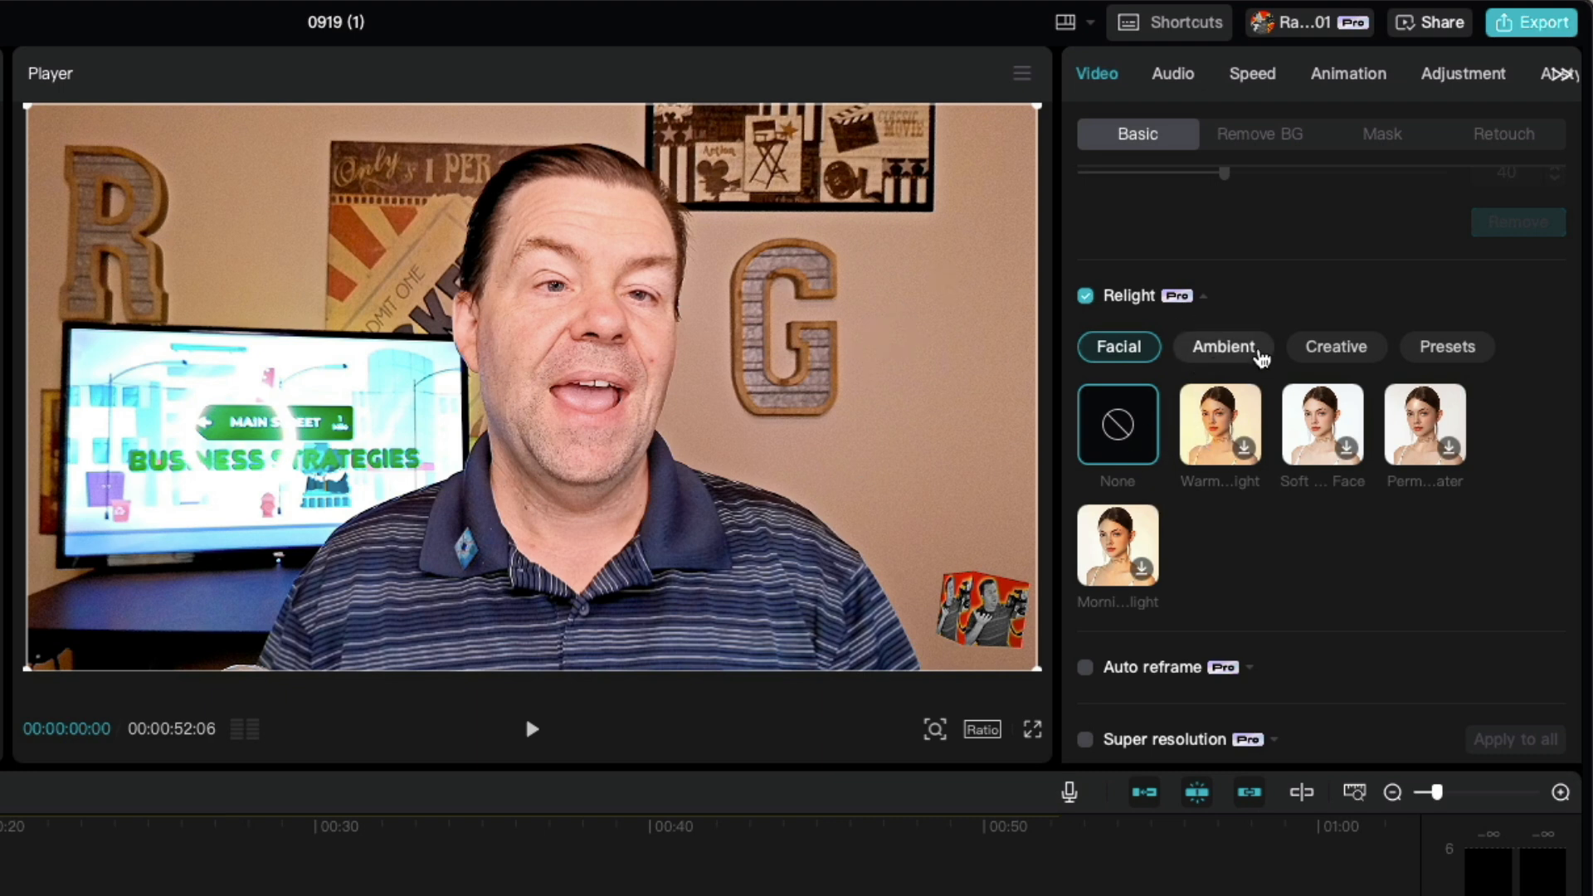
pyautogui.click(1245, 357)
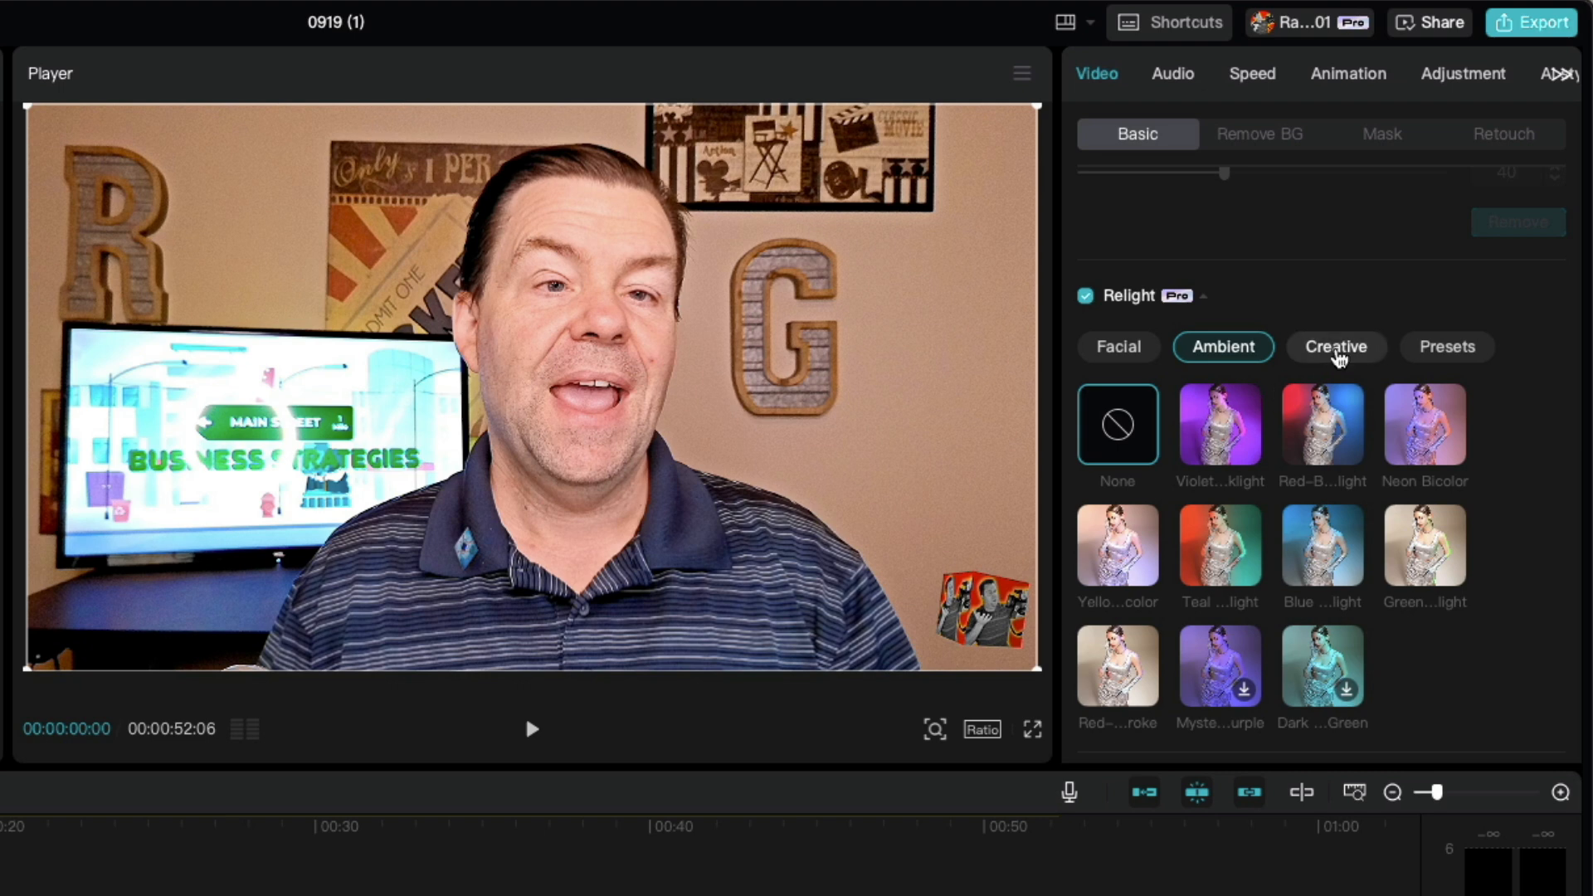
pyautogui.click(1337, 355)
pyautogui.click(1460, 359)
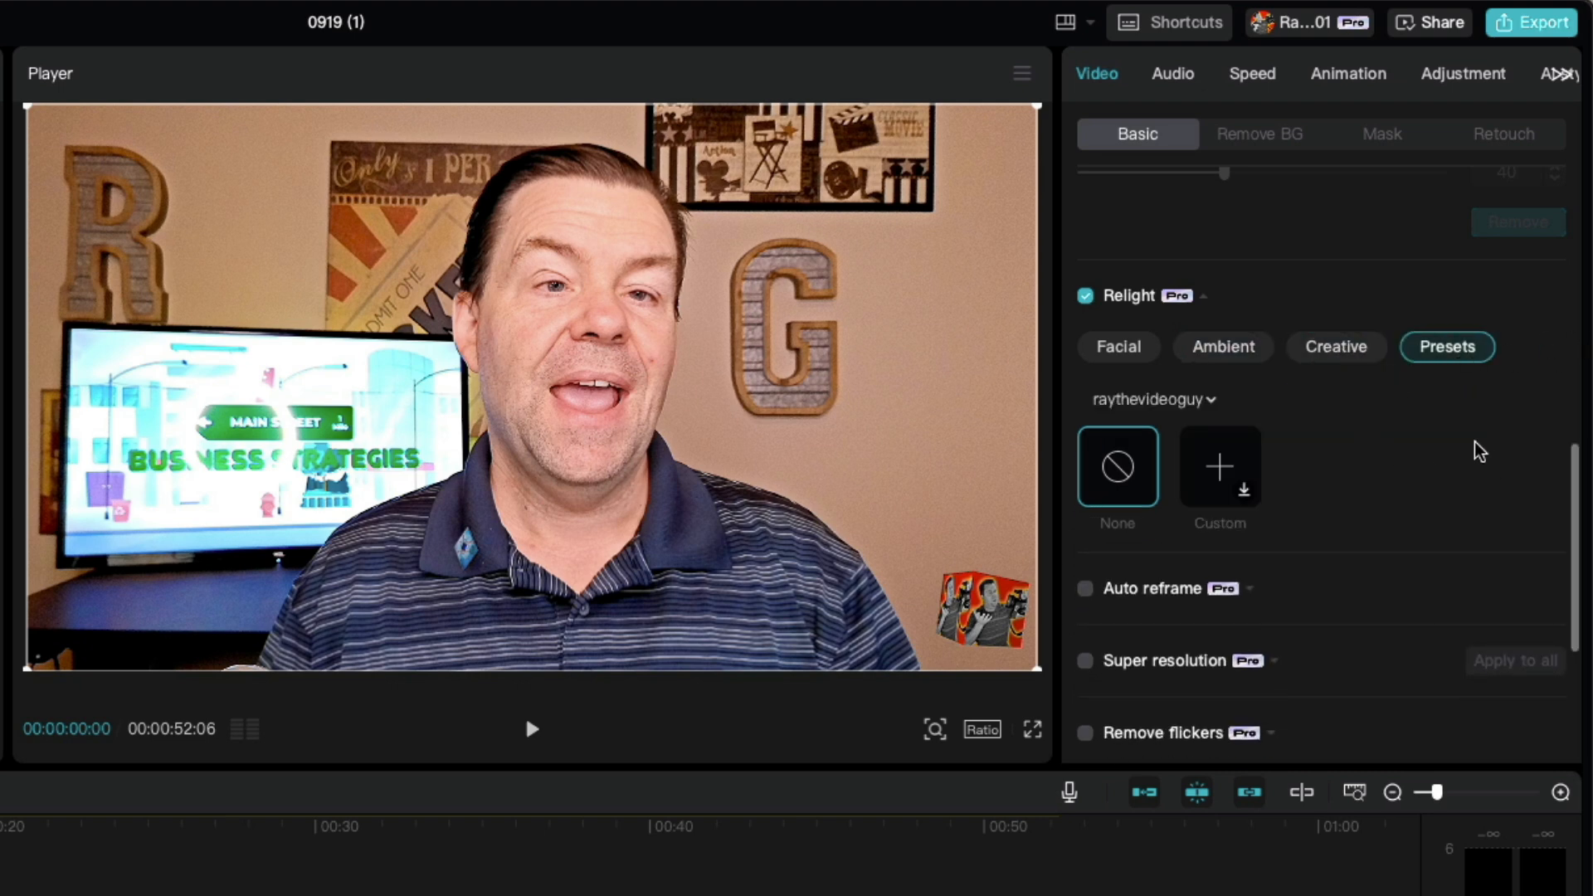
# Step: Try several Creative relight effects on the lower clip, playing back the rainbow spot effect to preview it
pyautogui.click(1357, 364)
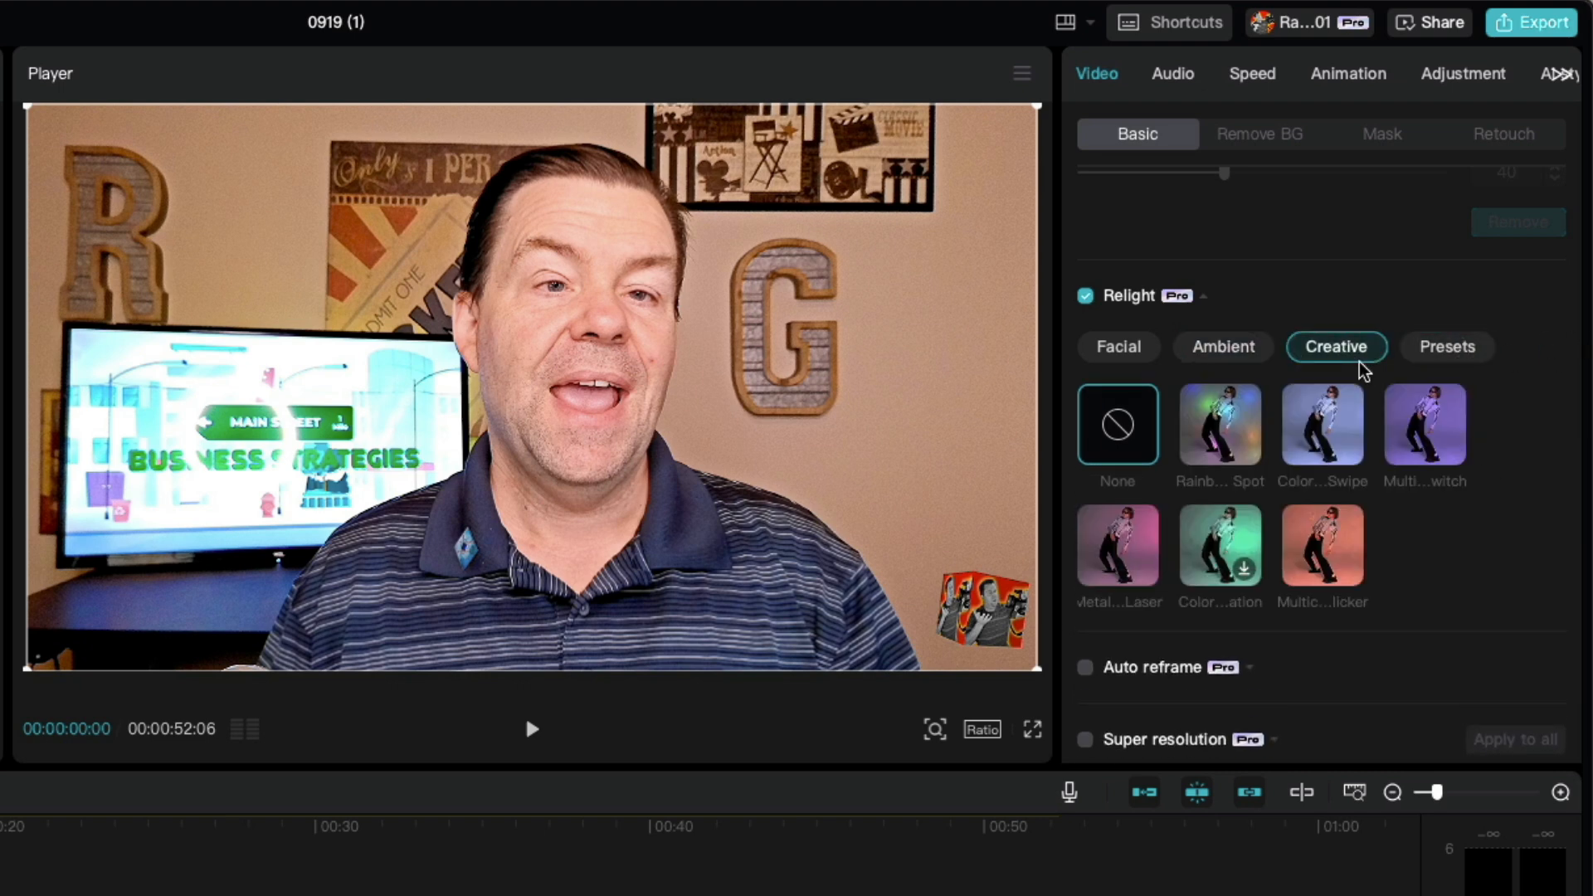
pyautogui.click(1217, 419)
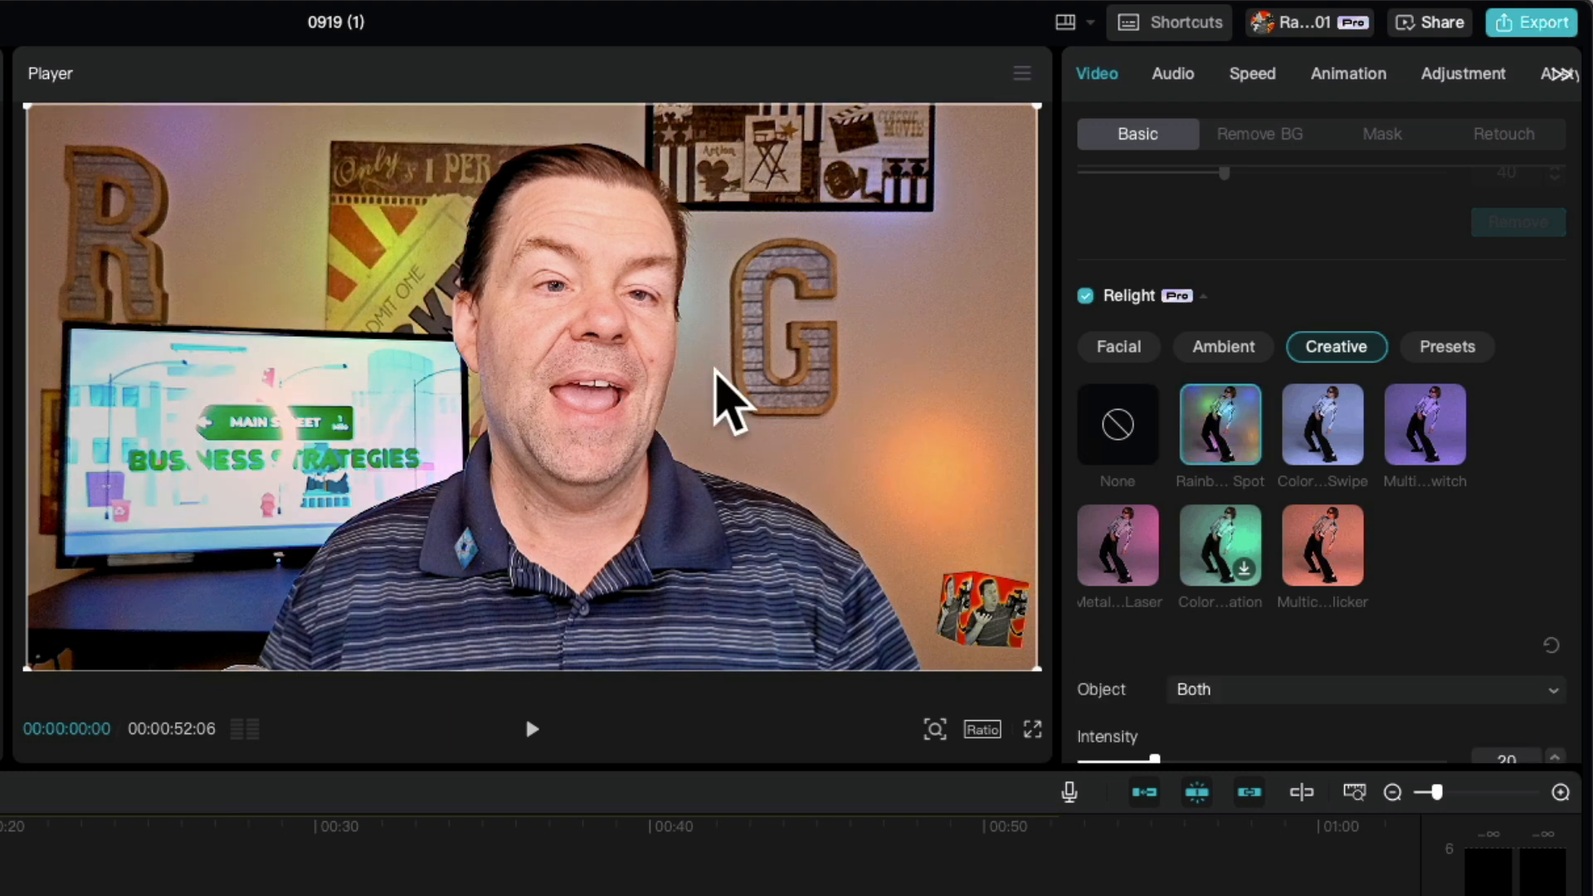
pyautogui.click(1122, 427)
pyautogui.click(1216, 427)
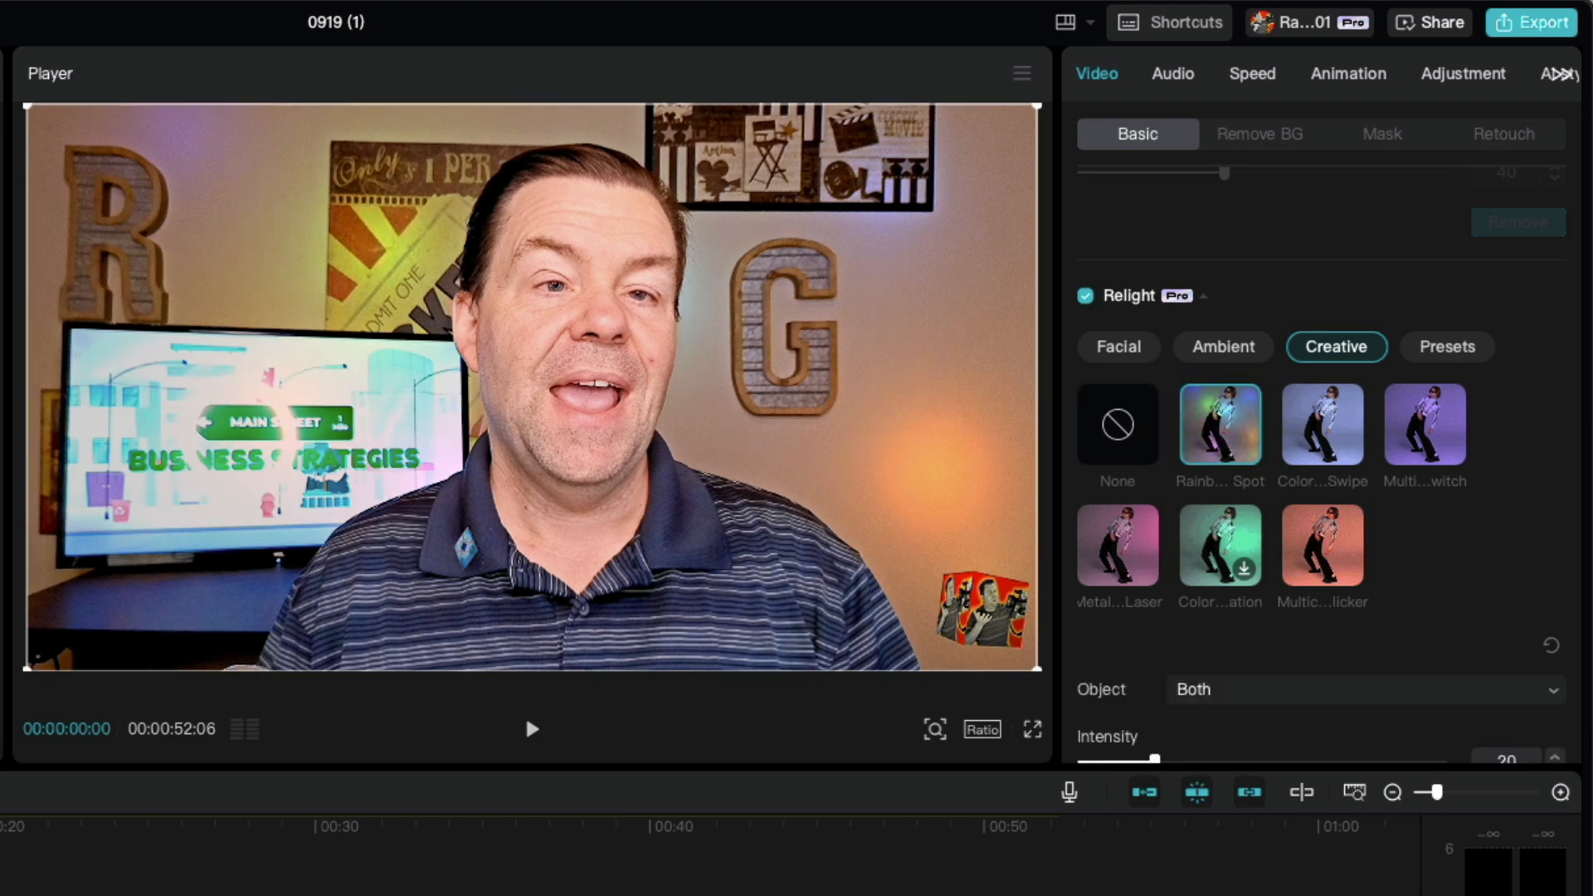
pyautogui.press('space')
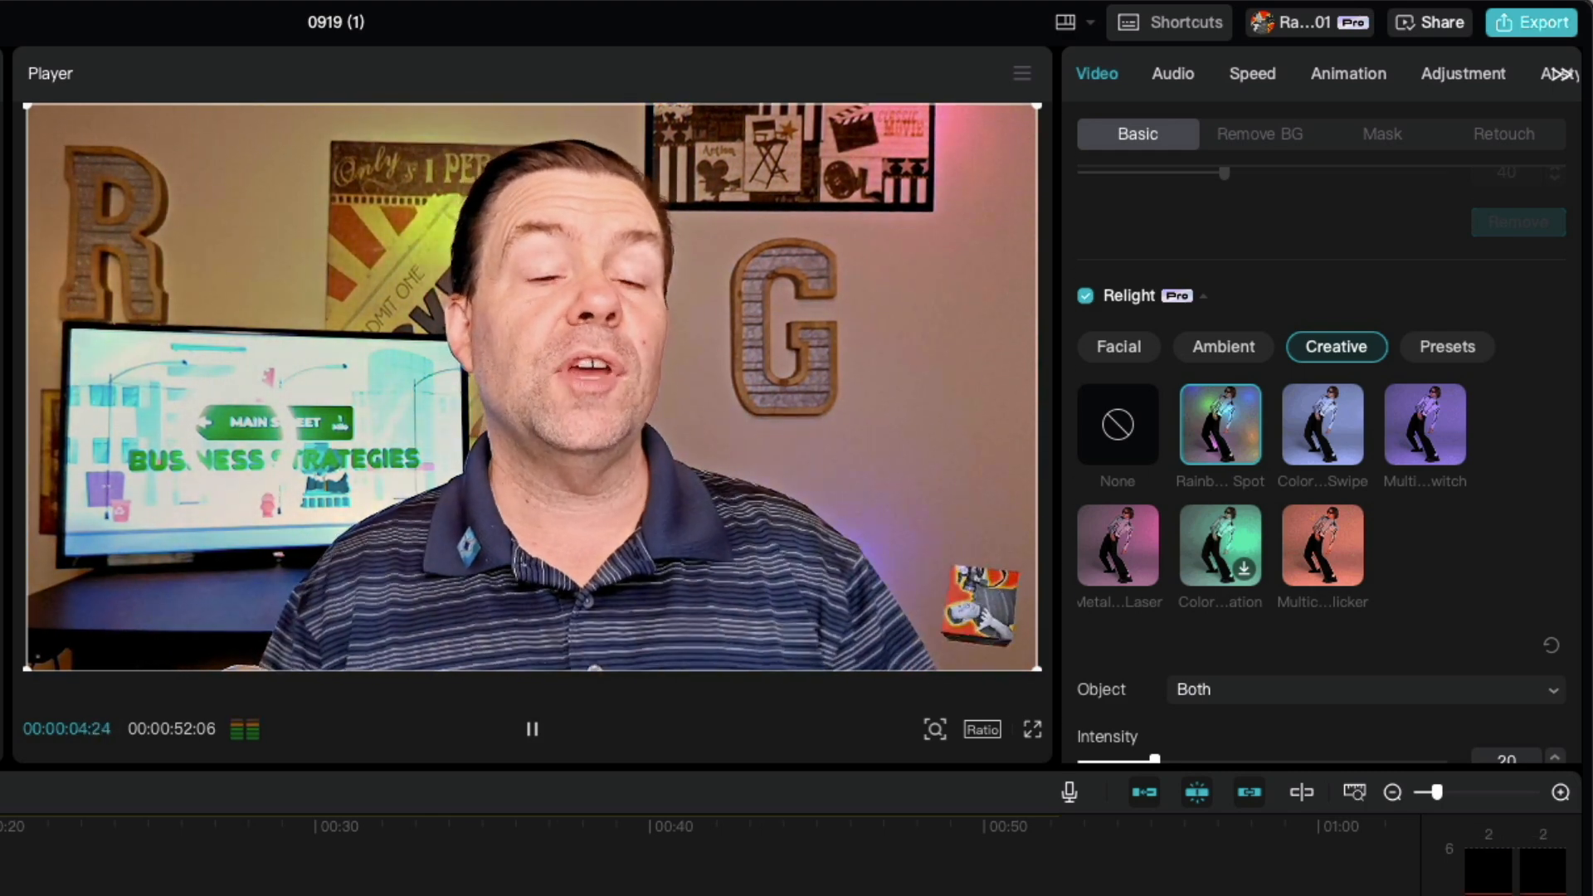
pyautogui.press('space')
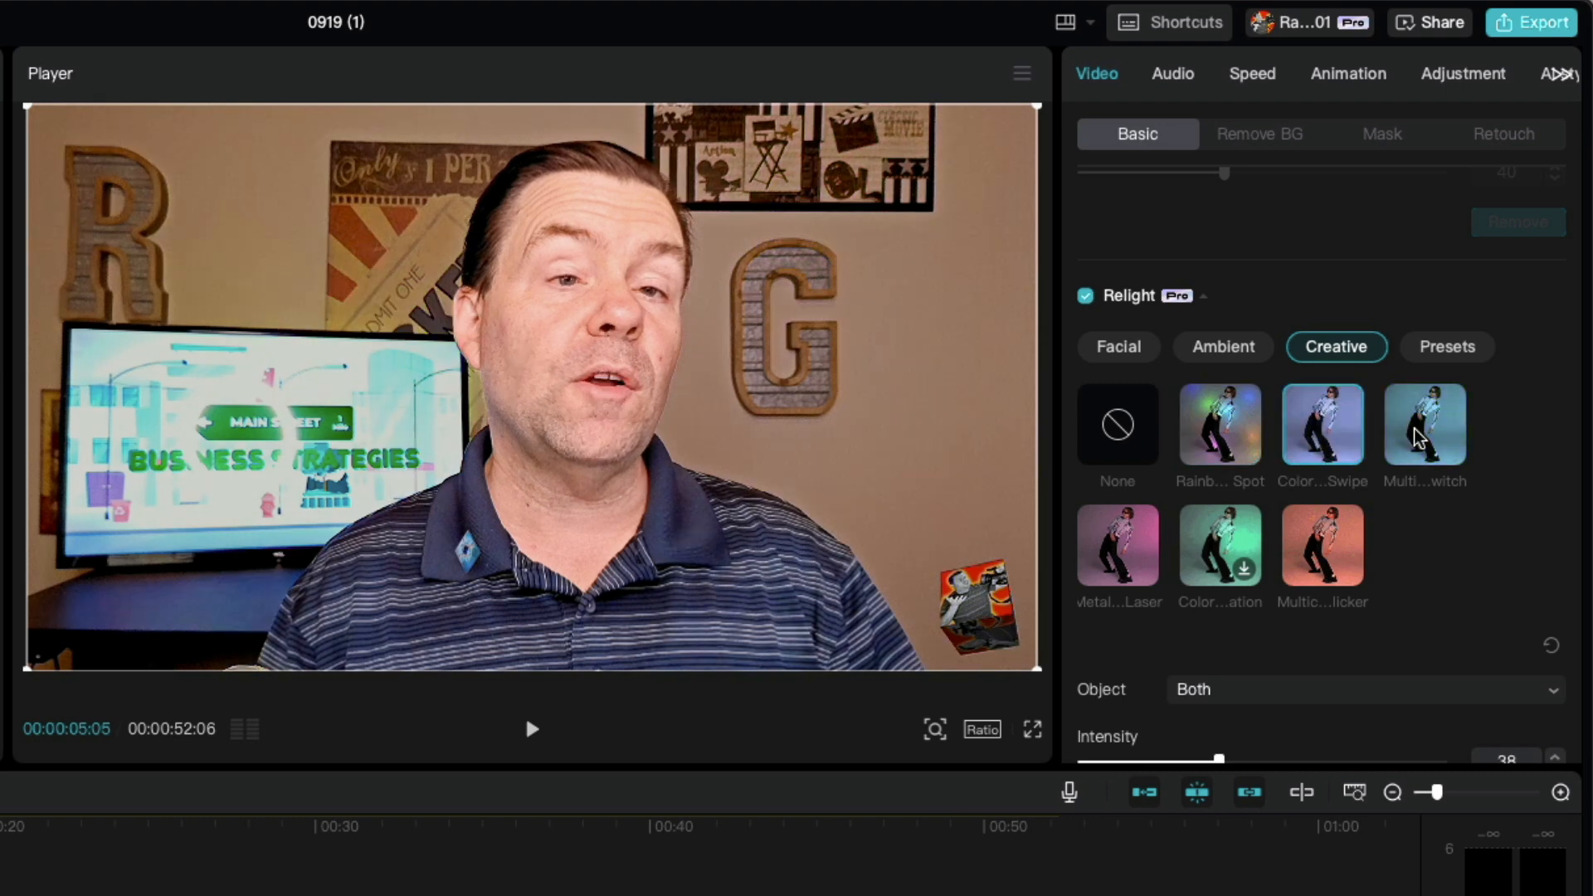
pyautogui.click(1409, 456)
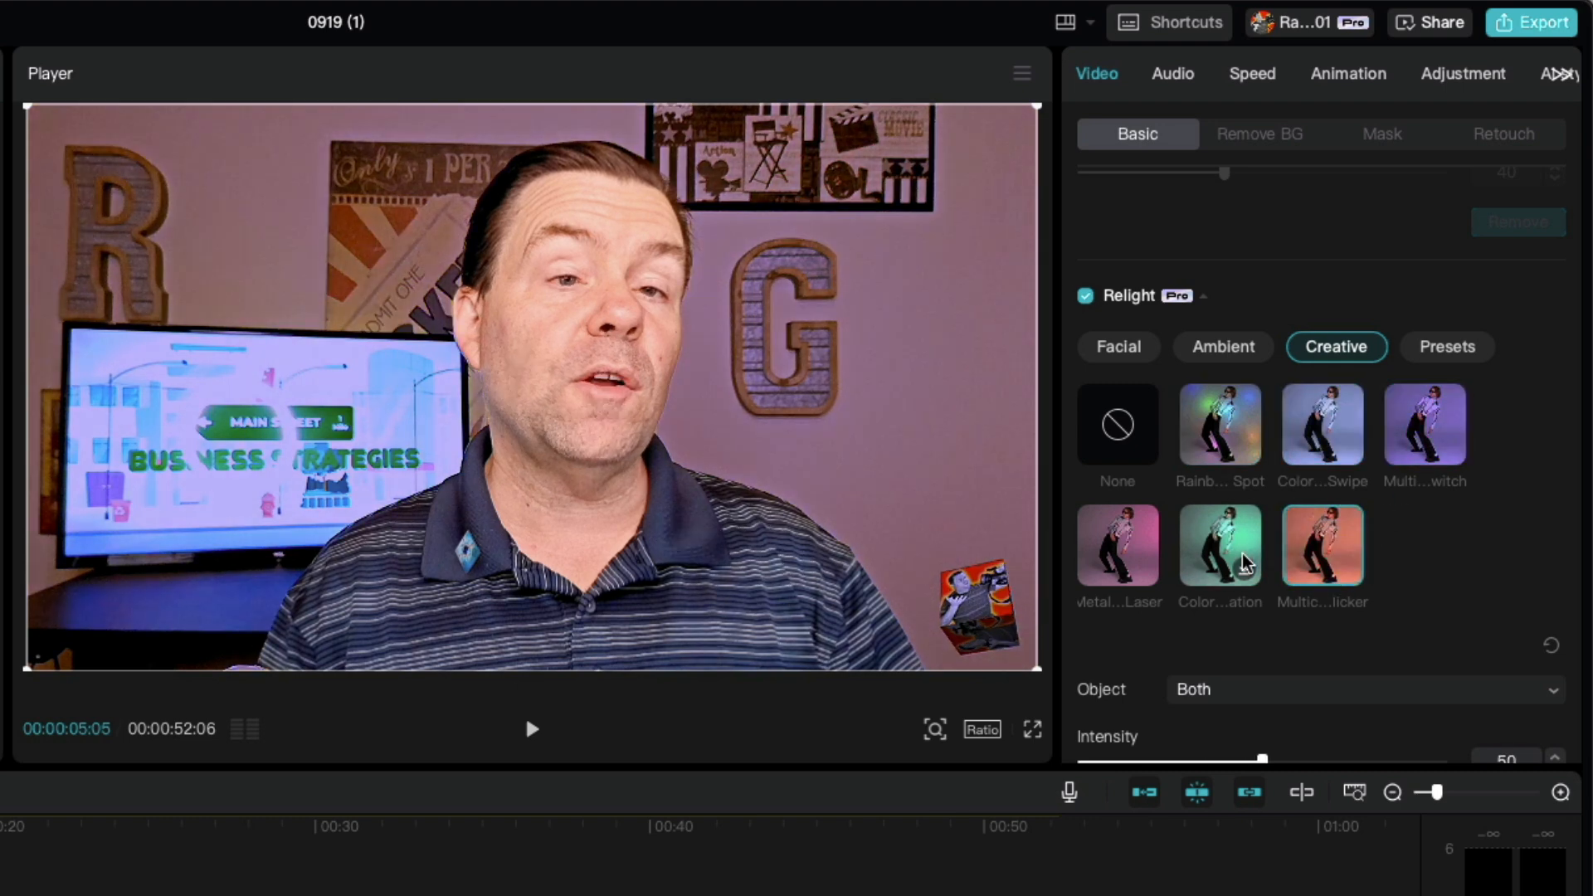
# Step: Try the red-blue, blue and teal Ambient relight effects on the lower clip and shift one of the teal effect's lights inward
pyautogui.click(1242, 355)
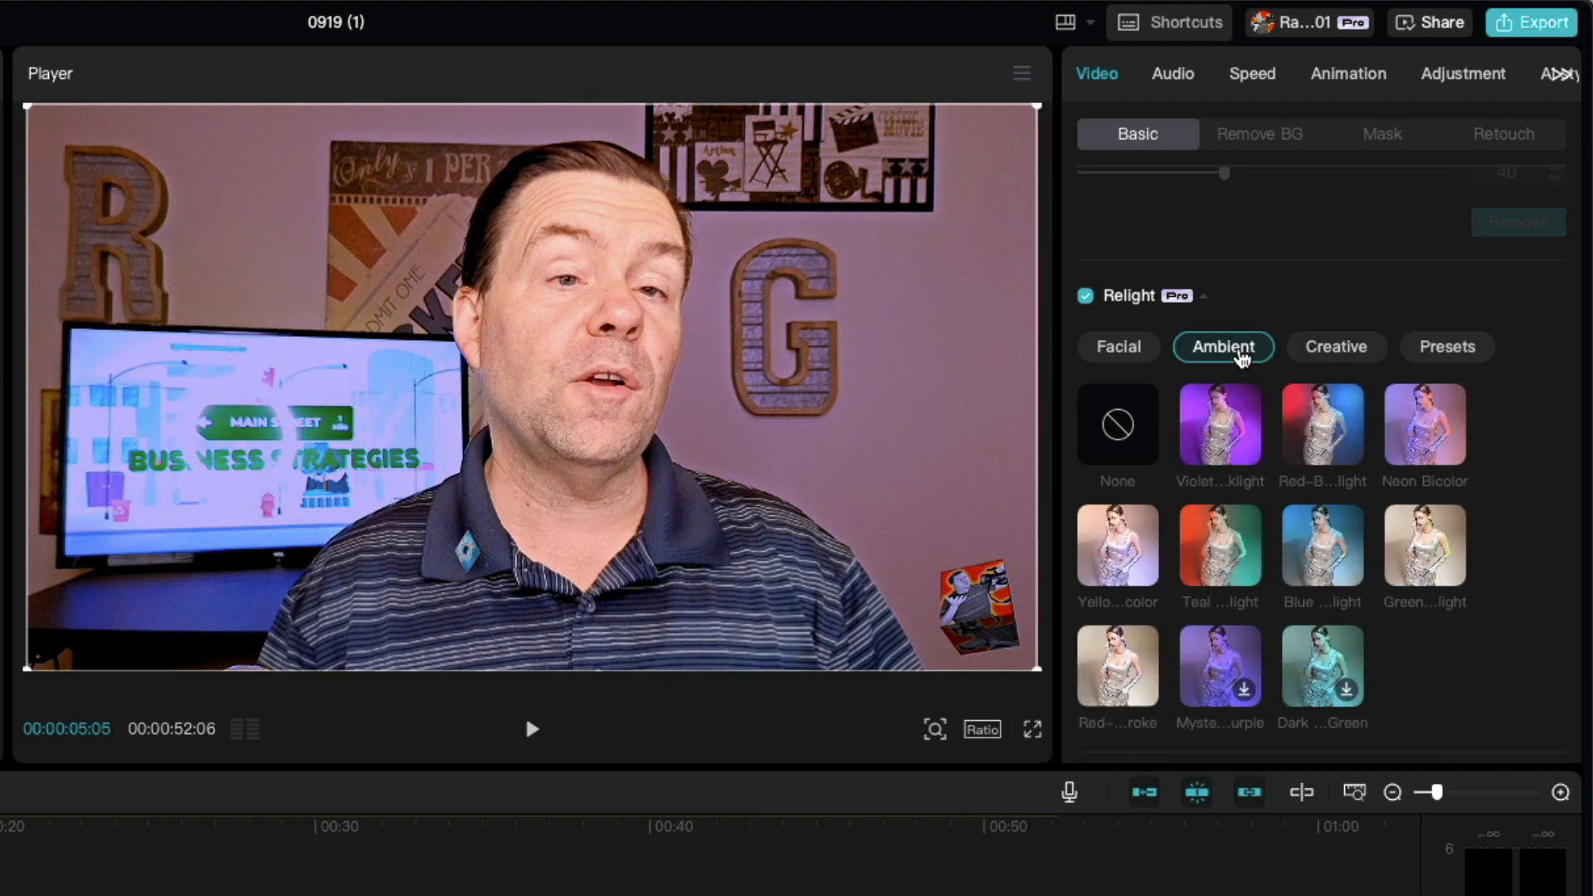
pyautogui.click(1296, 423)
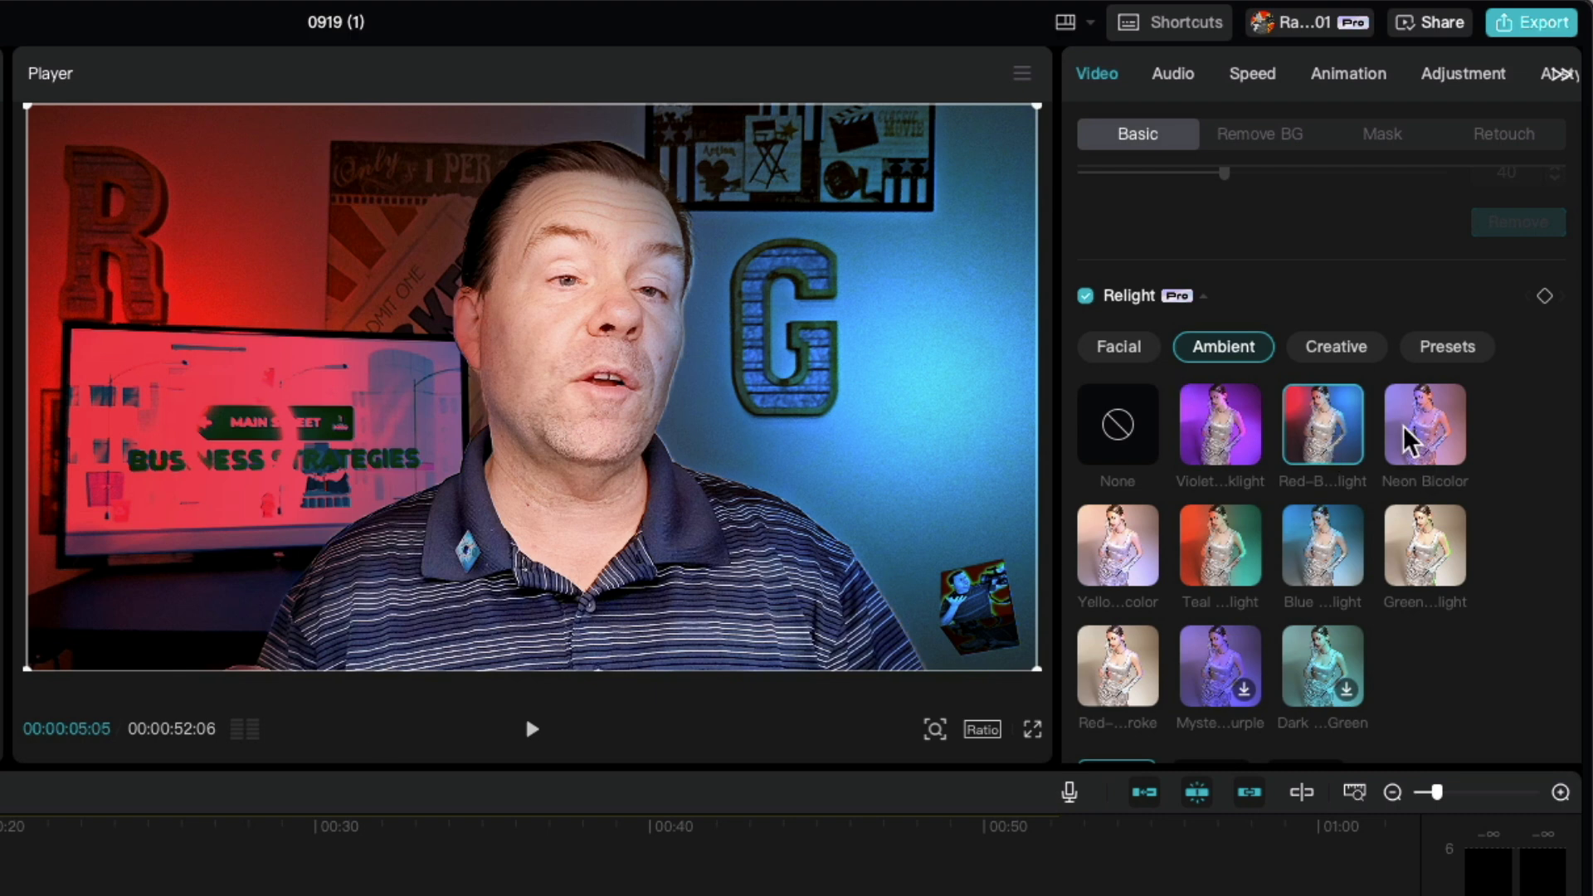
pyautogui.click(1423, 440)
pyautogui.click(1308, 440)
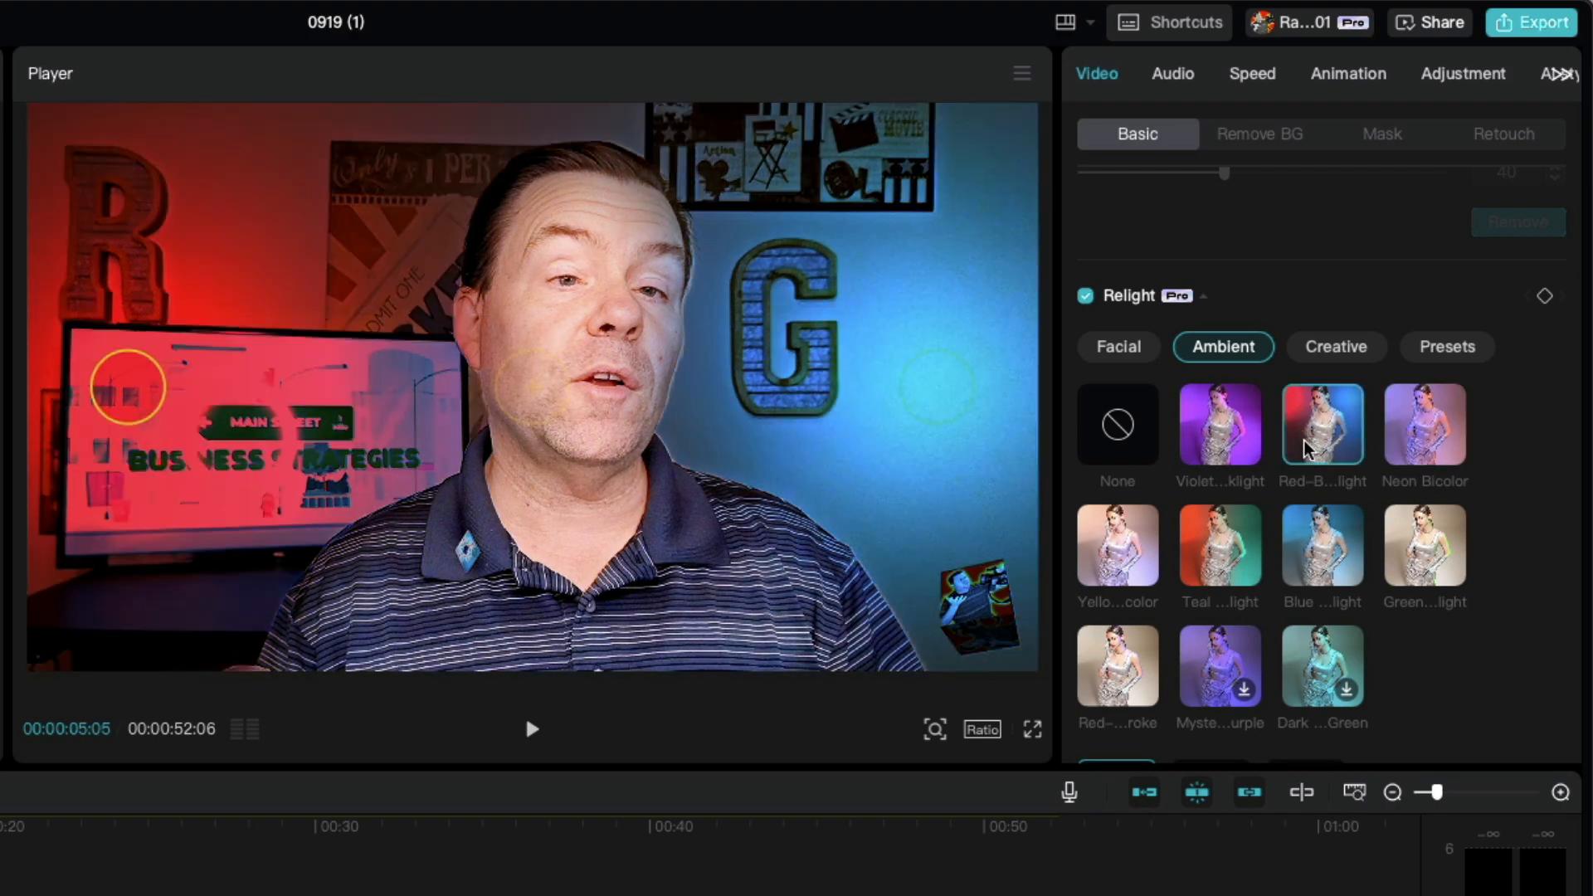
pyautogui.click(1338, 535)
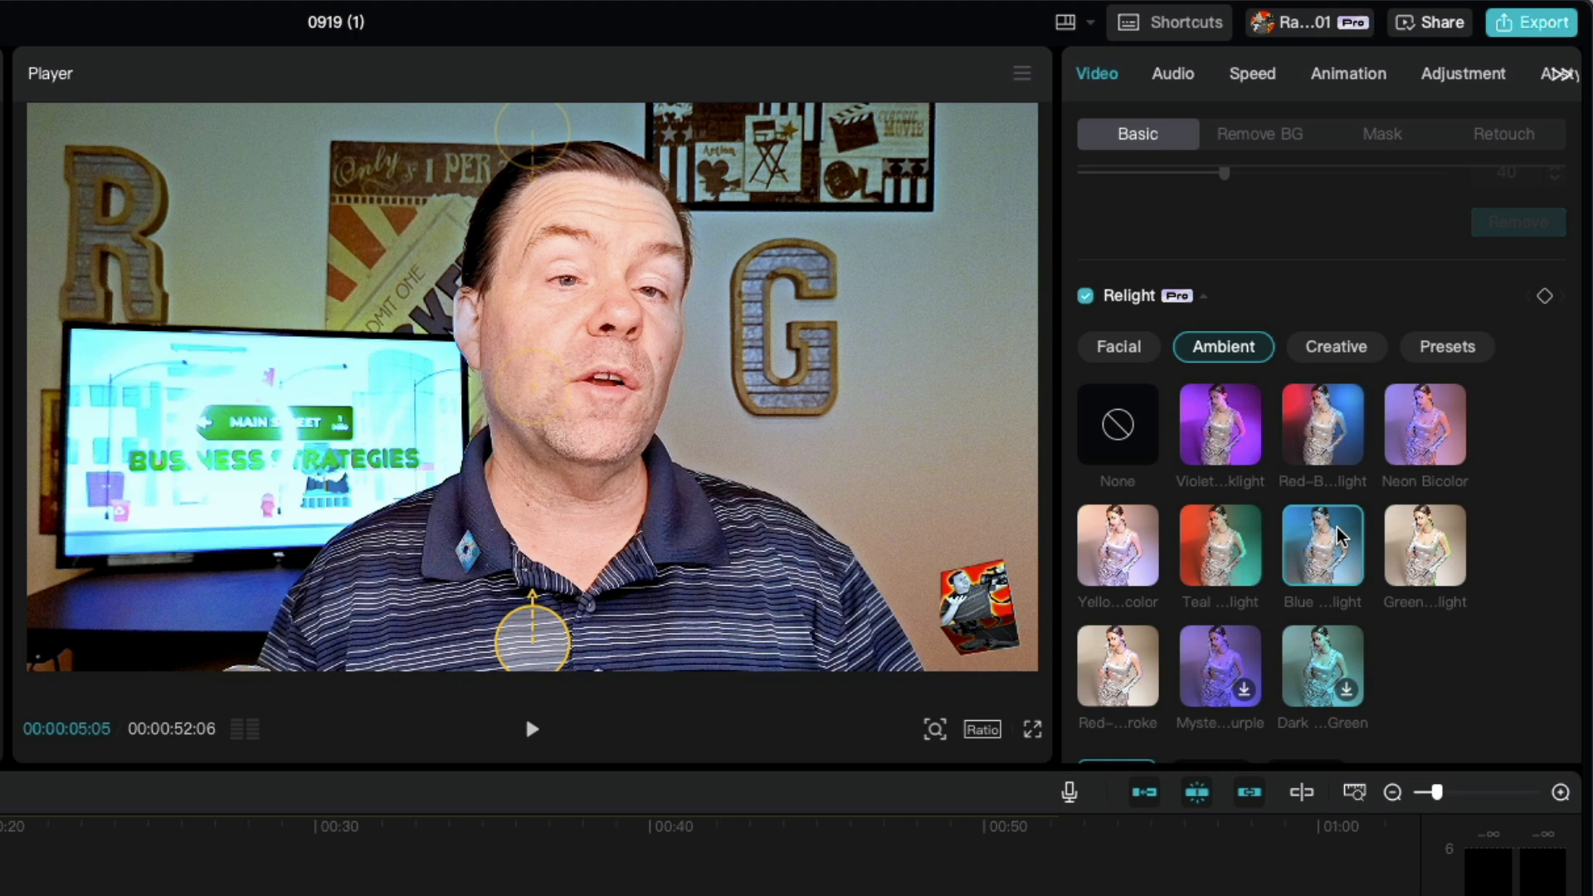
pyautogui.click(1238, 574)
pyautogui.moveTo(1021, 384); pyautogui.dragTo(821, 385)
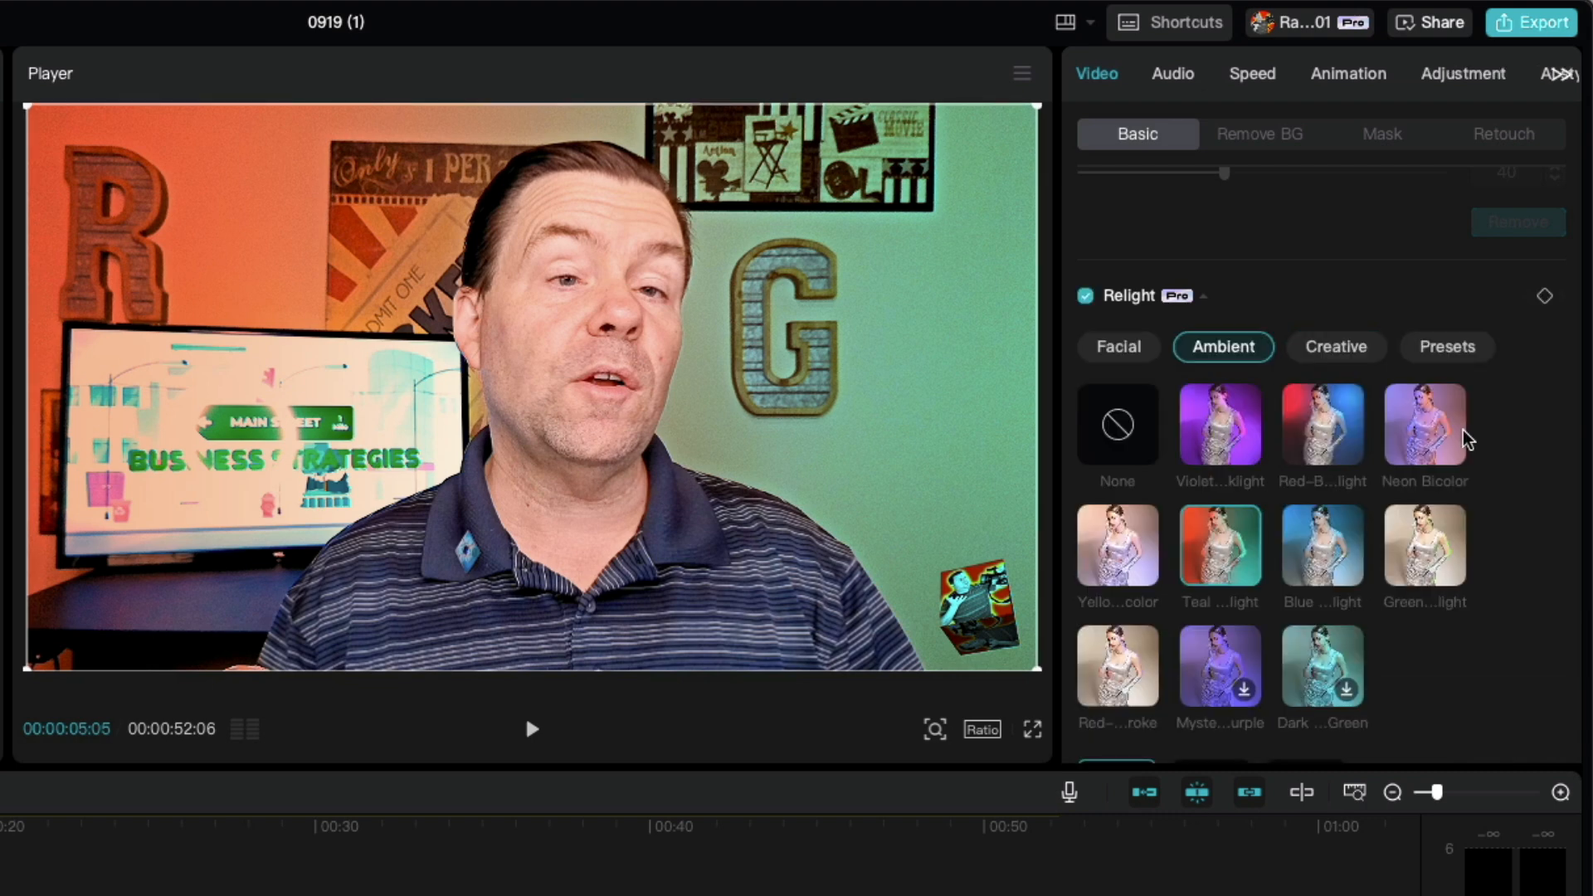
# Step: Apply the red-blue Ambient relight, placing the red light between the letter R and the poster and the blue light below the letter G
pyautogui.click(1328, 423)
pyautogui.moveTo(130, 384); pyautogui.dragTo(242, 225)
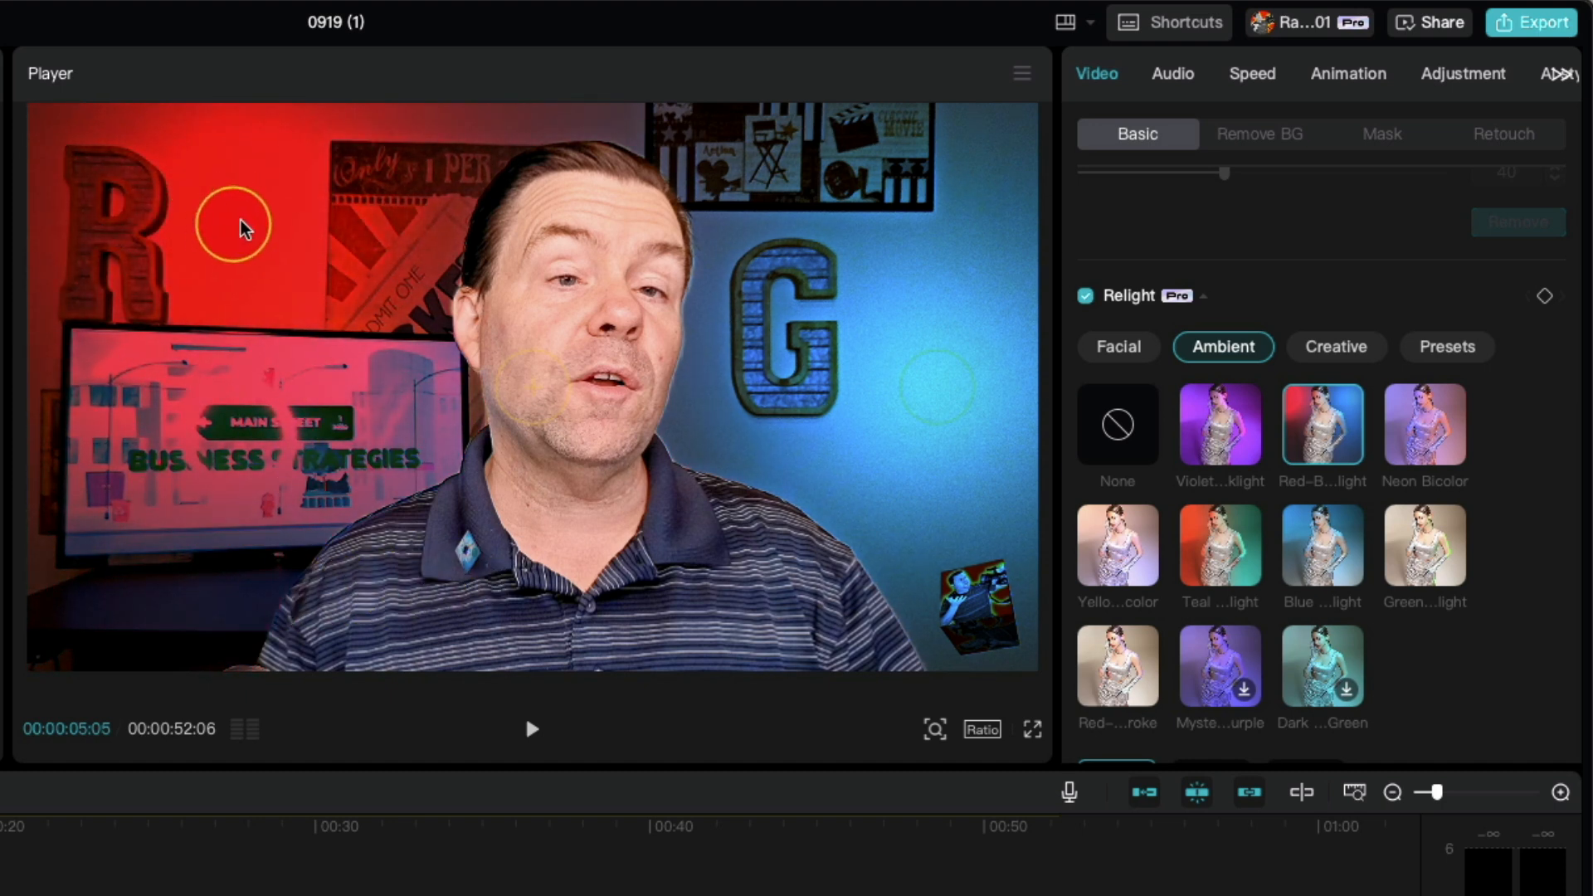
pyautogui.moveTo(950, 405); pyautogui.dragTo(921, 425)
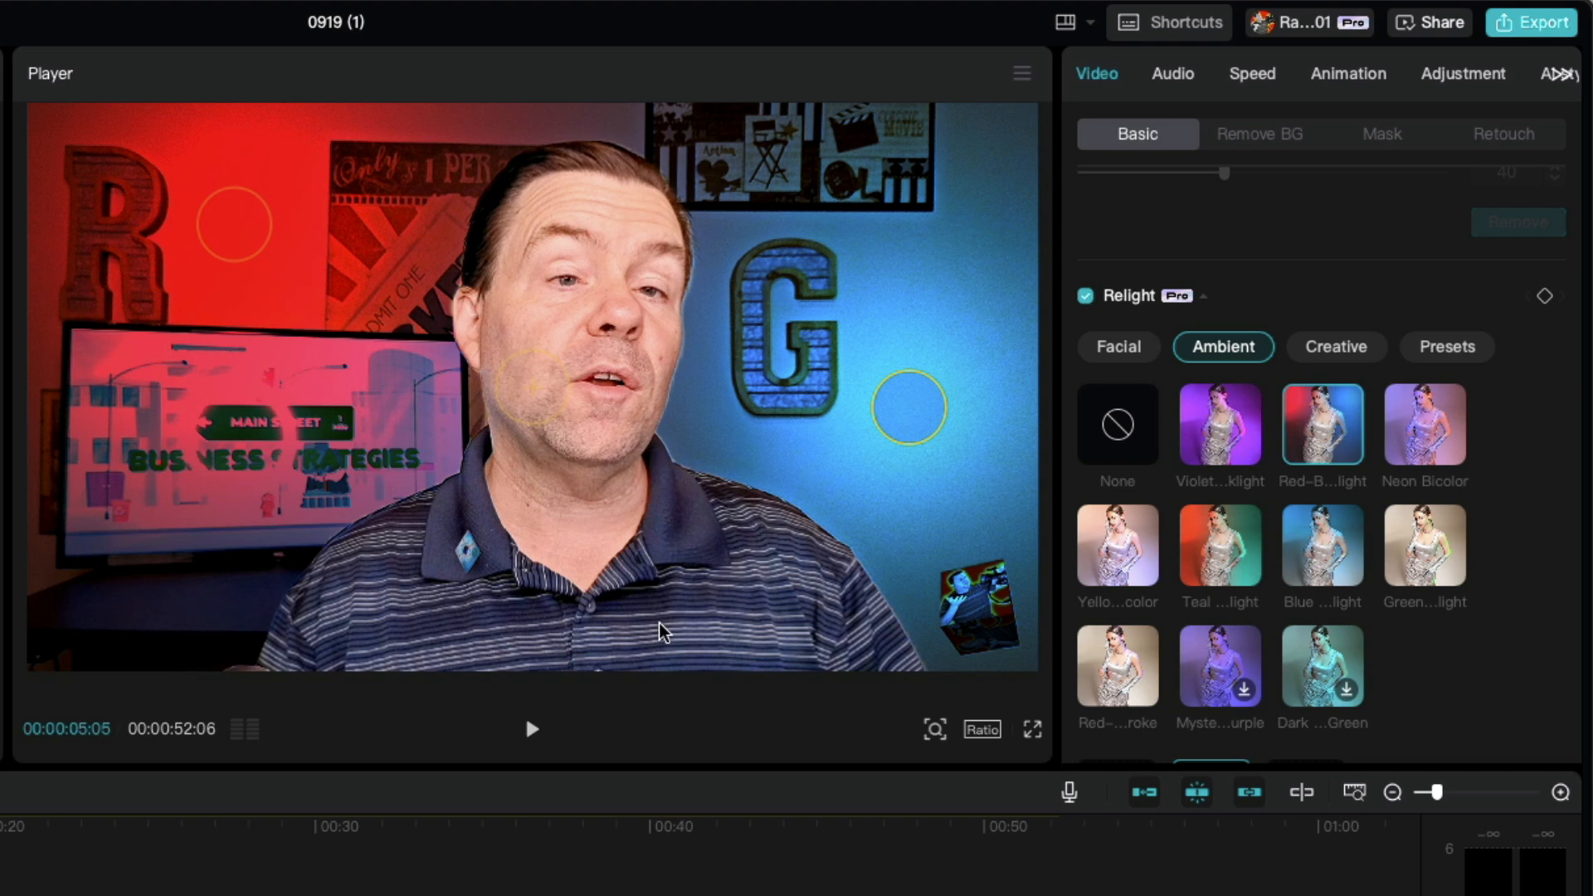
pyautogui.click(8, 891)
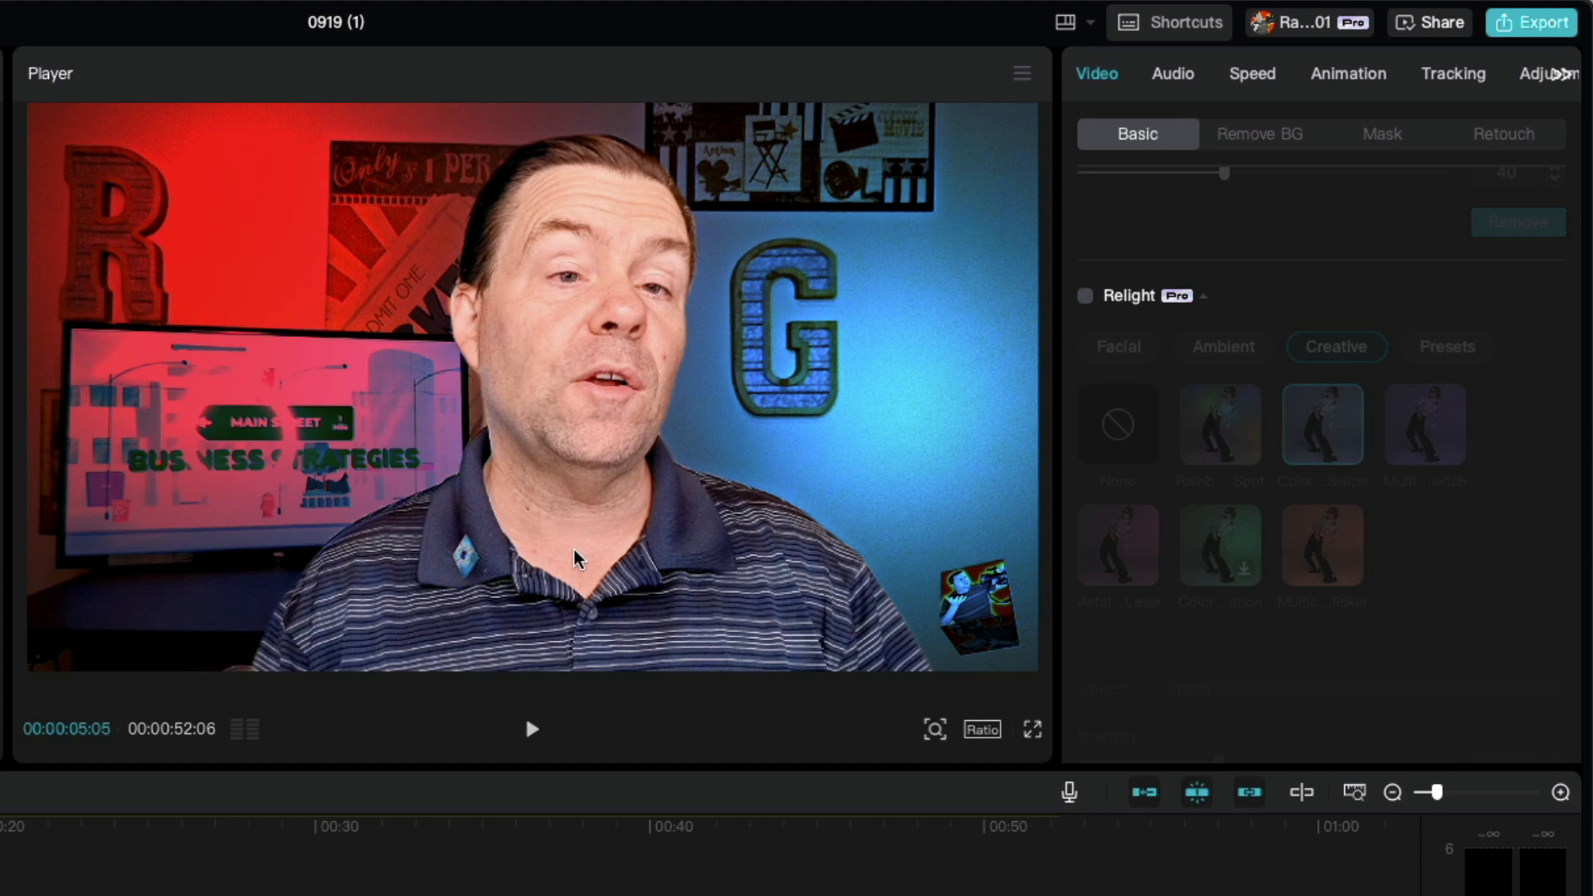
pyautogui.moveTo(657, 596); pyautogui.dragTo(657, 588)
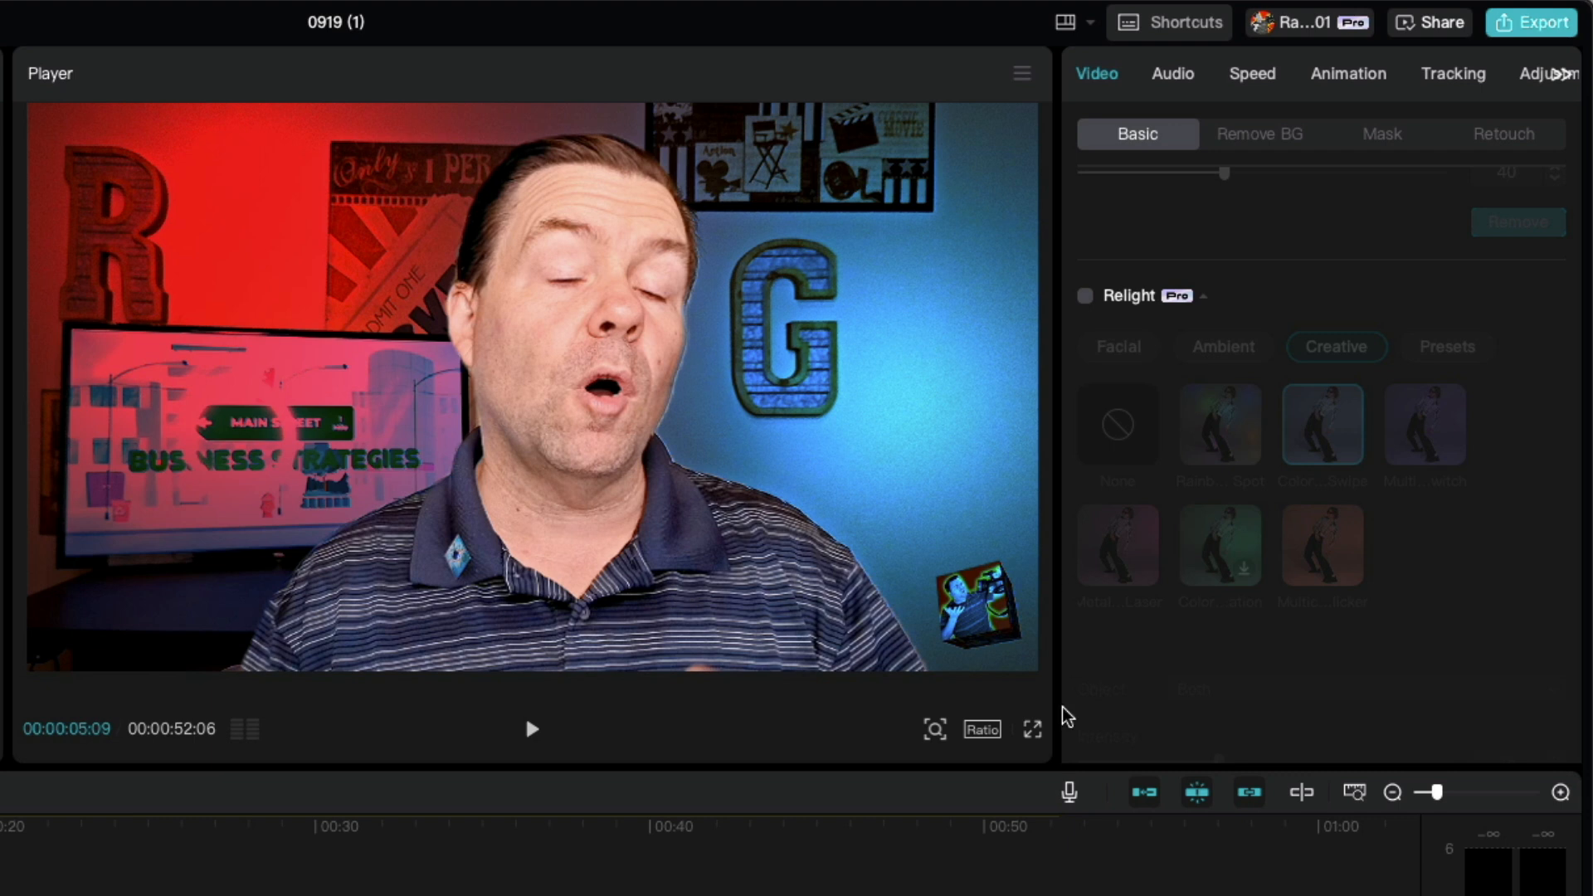
# Step: Add a fourth light to the lower clip's relight and move it below the TV at about X -1450, Y -860
pyautogui.click(1204, 296)
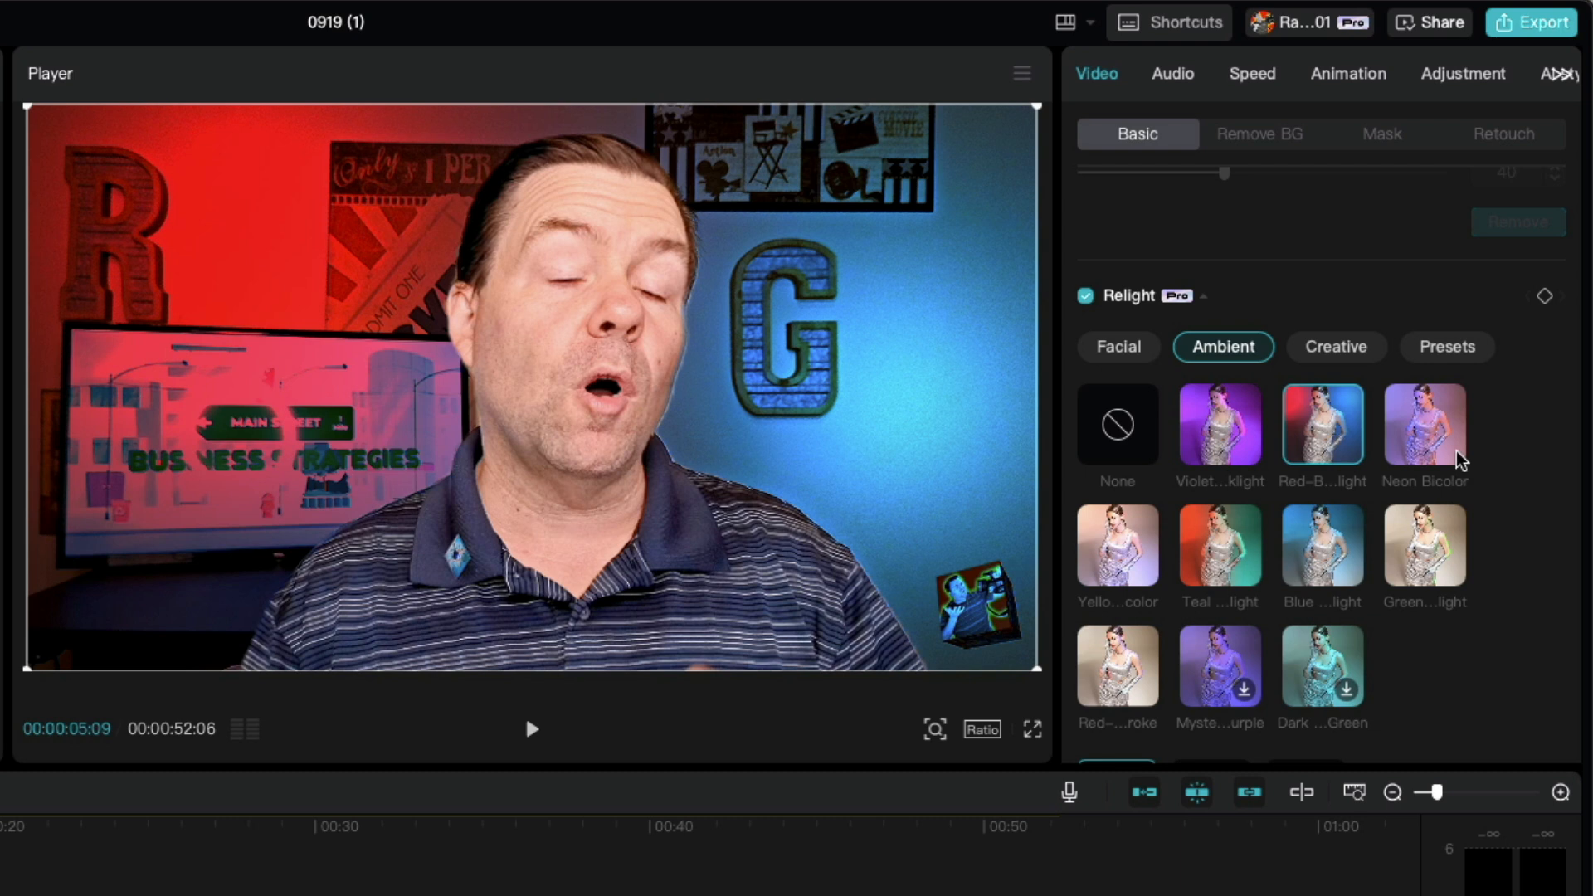
pyautogui.scroll(-2, 1364, 516)
pyautogui.scroll(-8, 1363, 513)
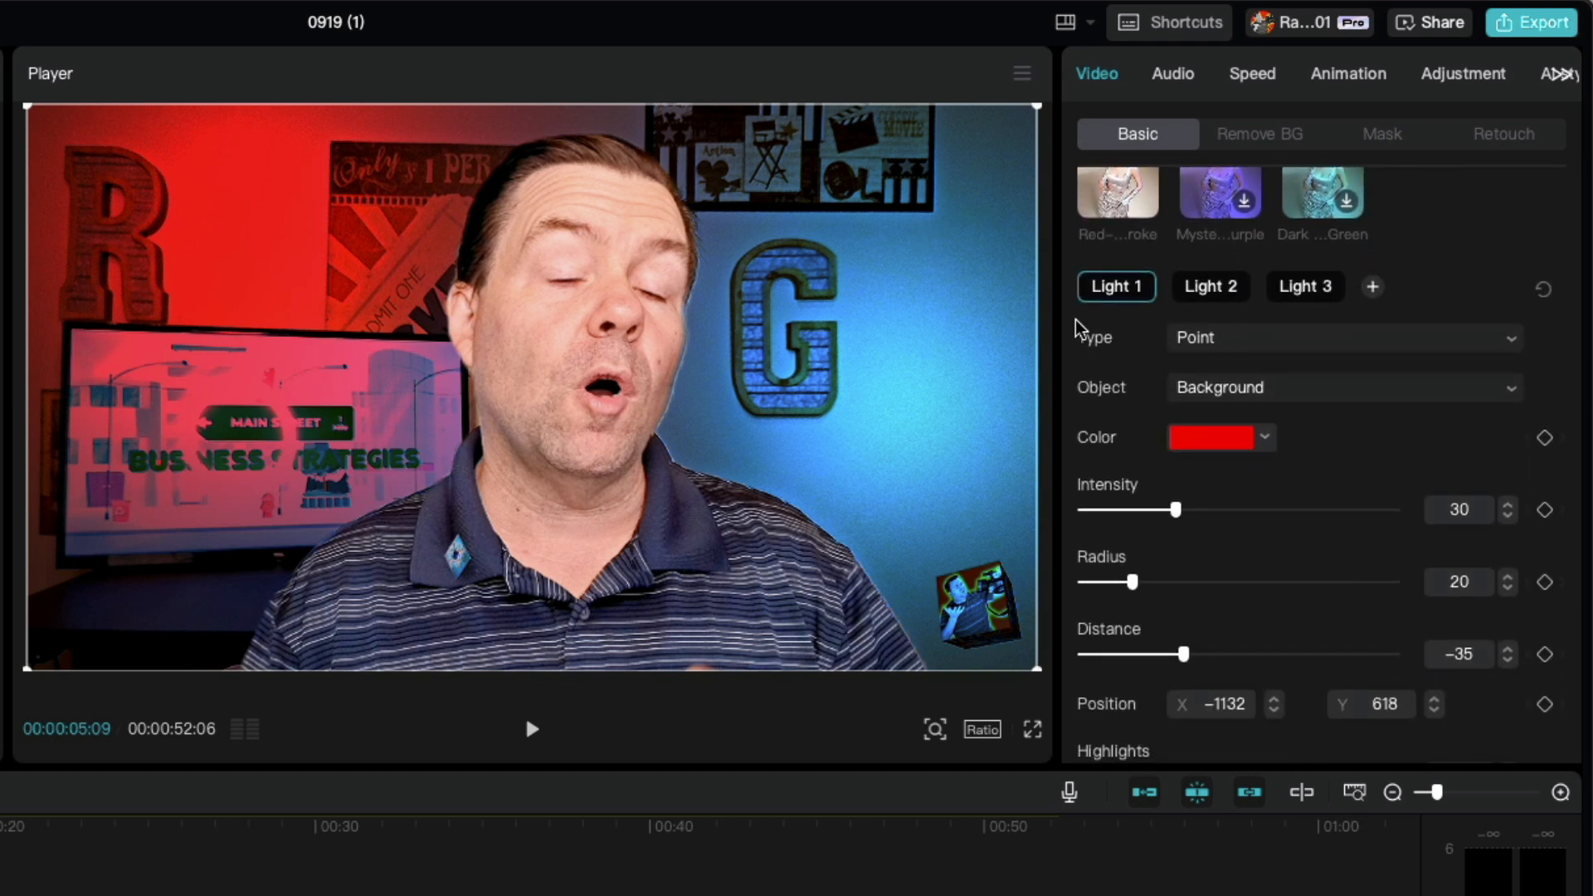
pyautogui.click(1376, 289)
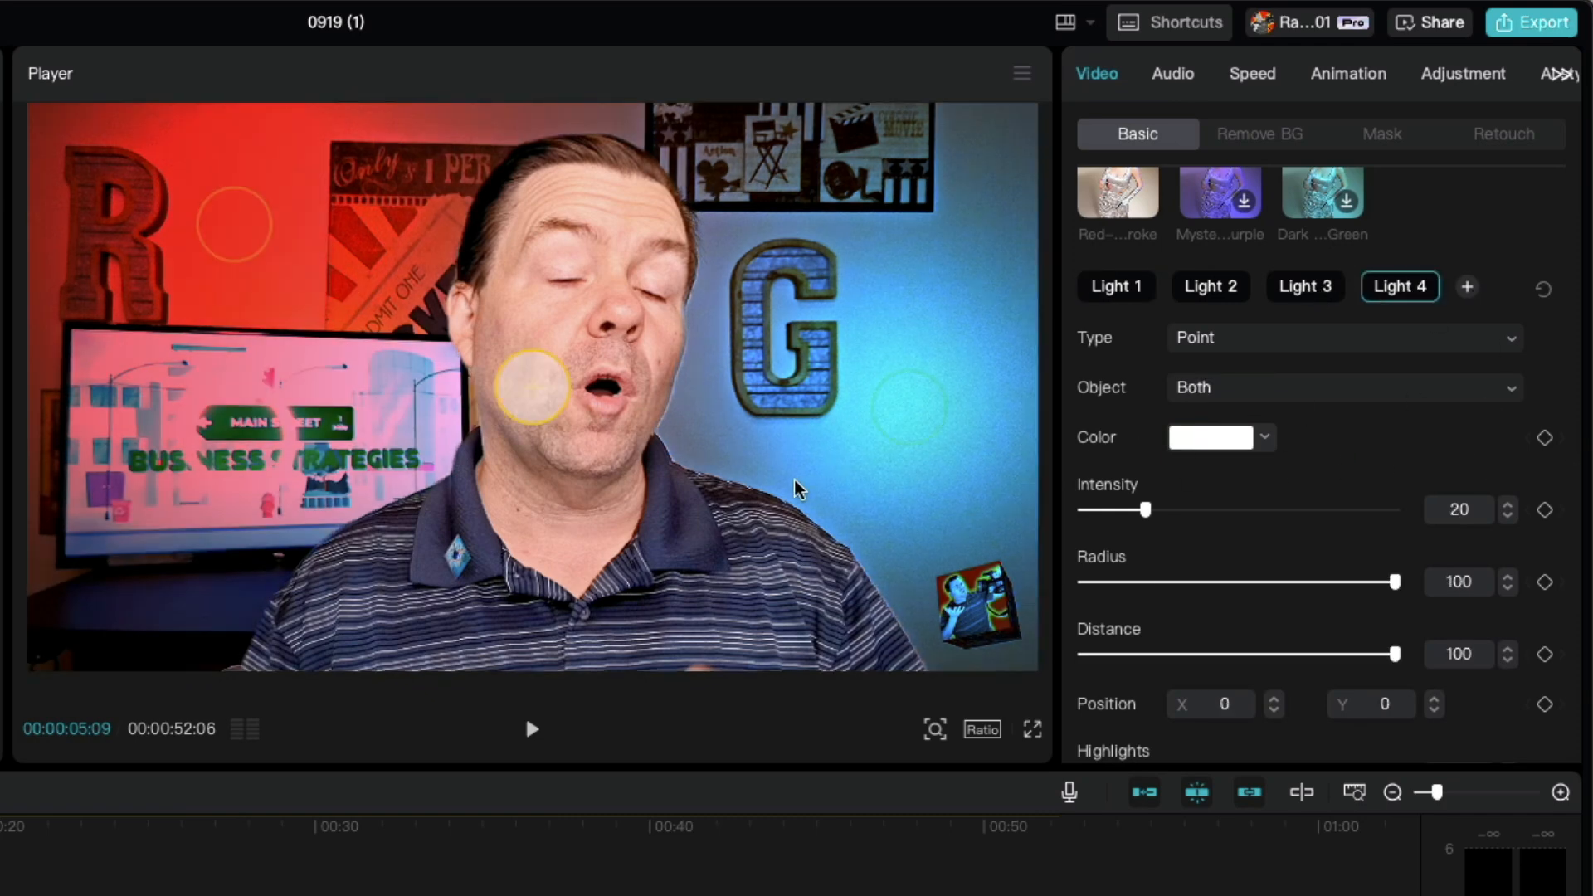
pyautogui.moveTo(537, 380); pyautogui.dragTo(57, 642)
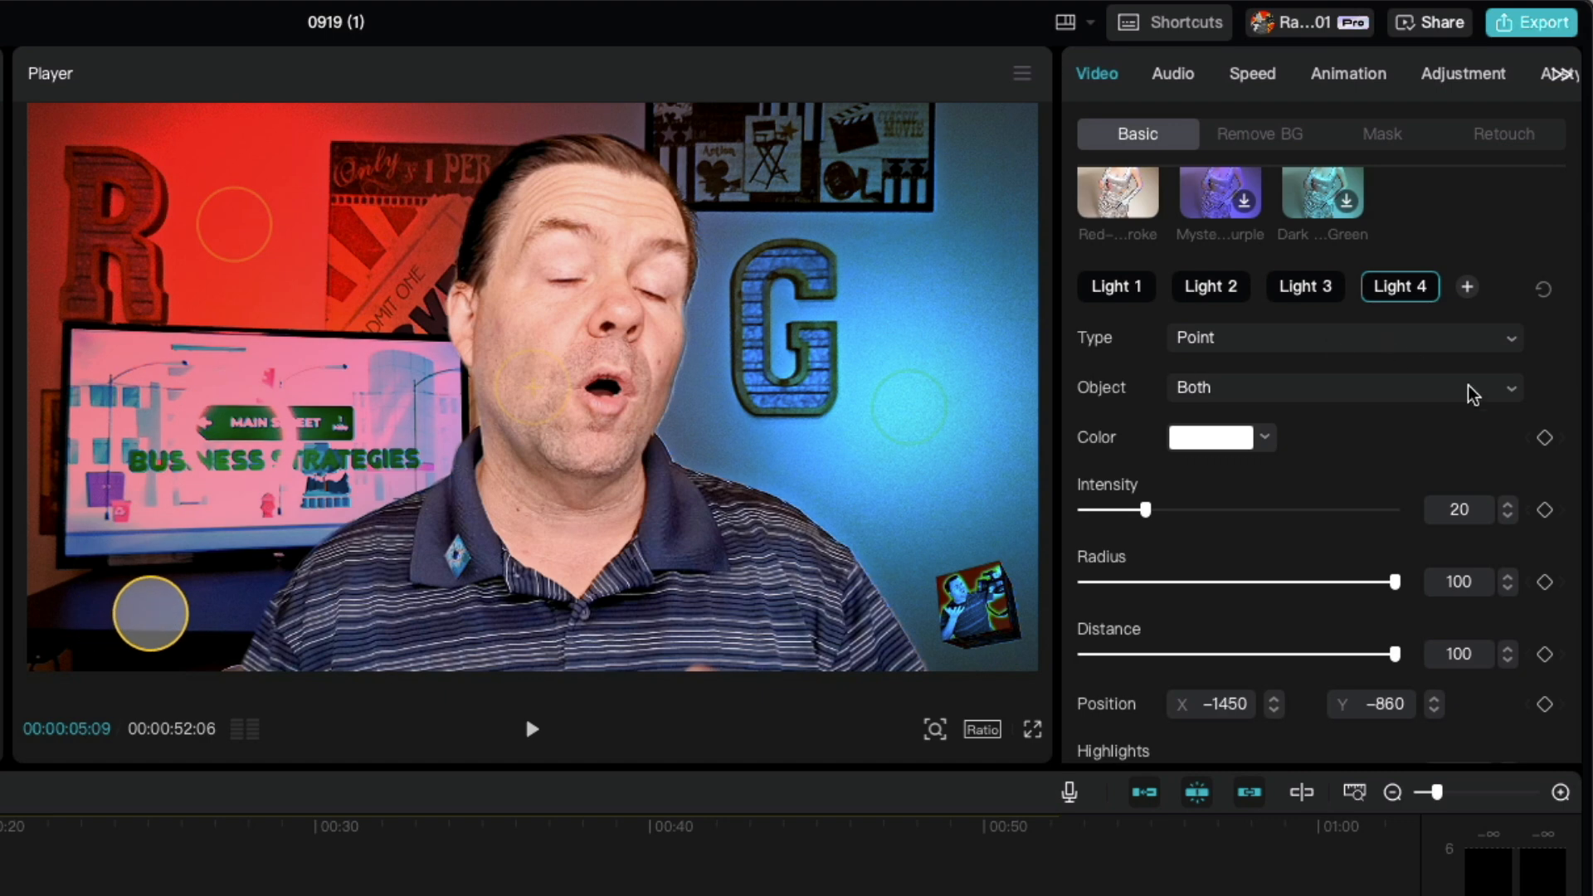
# Step: Test the fourth light at zero intensity and set its intensity to 35 to brighten the TV
pyautogui.moveTo(1148, 509); pyautogui.dragTo(994, 510)
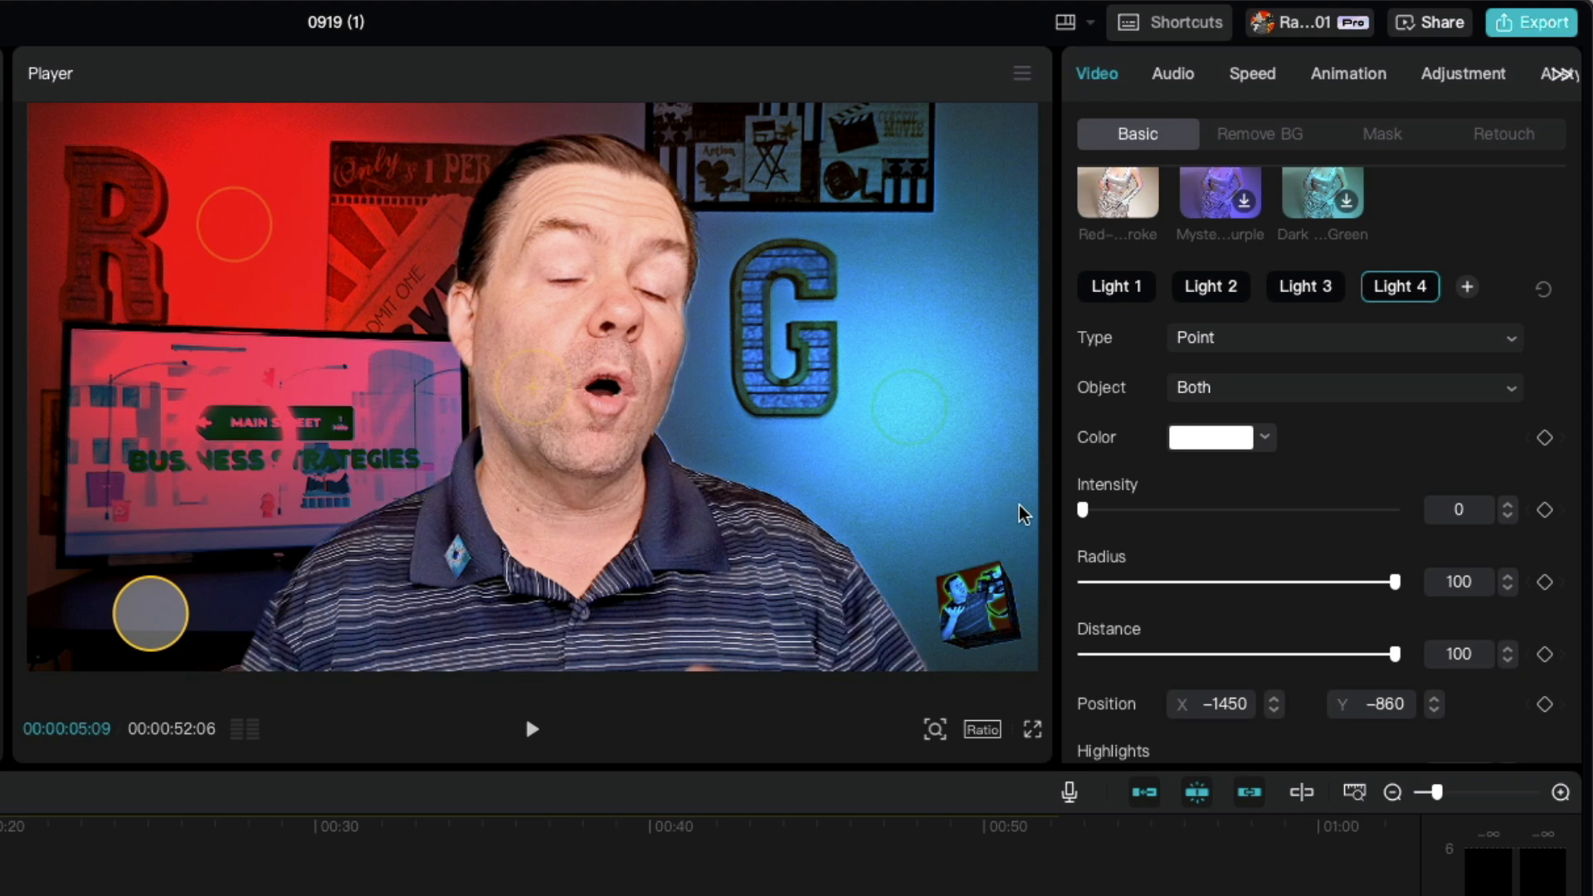
pyautogui.moveTo(1097, 510); pyautogui.dragTo(1195, 510)
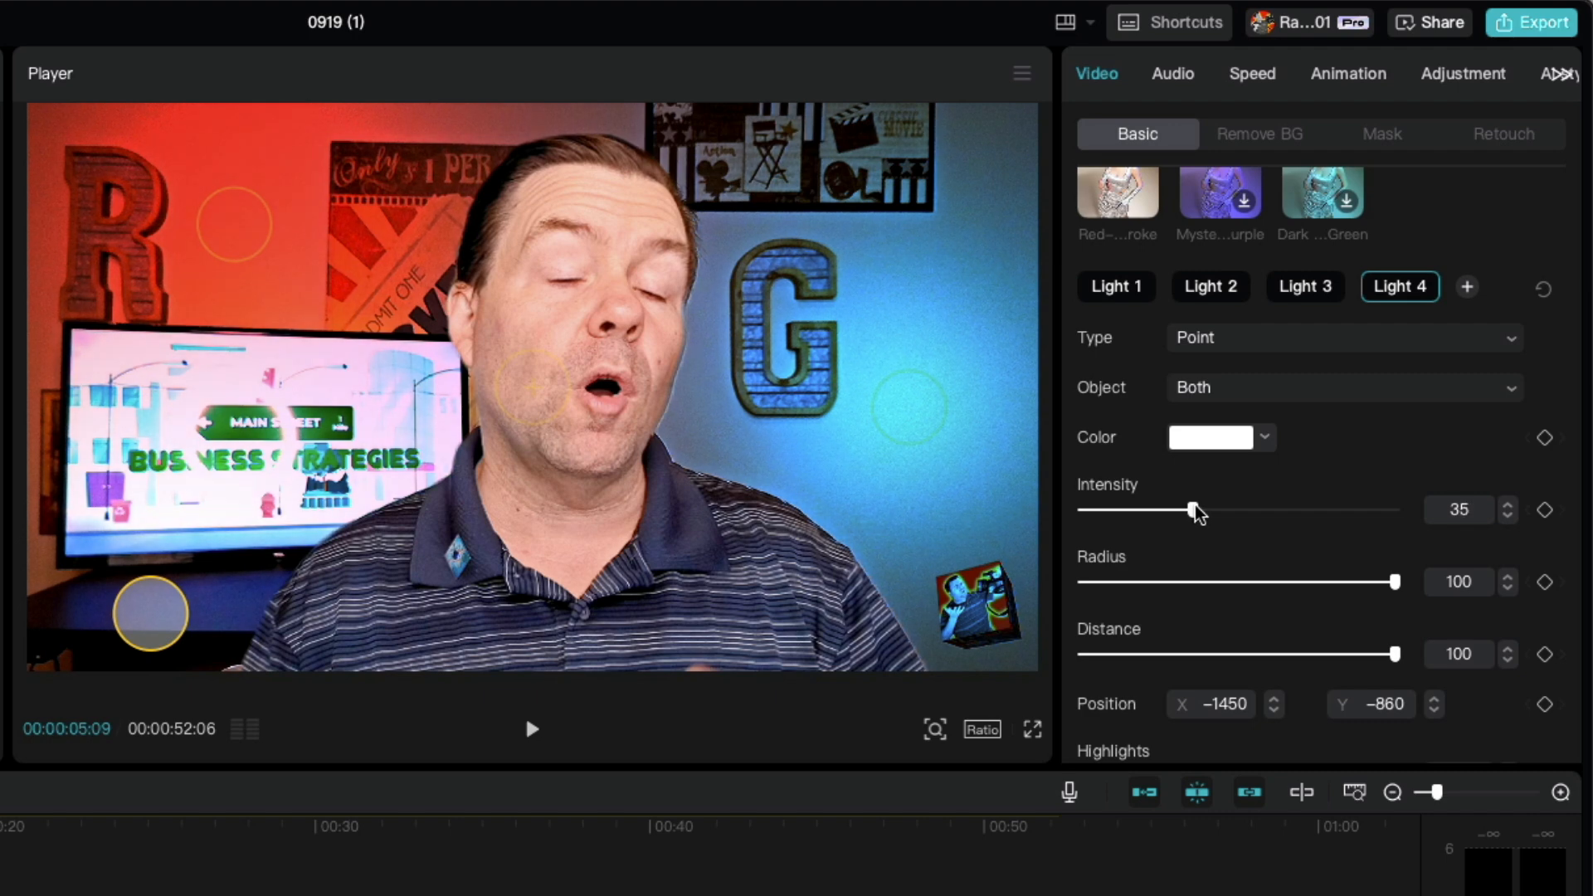
# Step: Move the red Light 1 to about X -1070, Y 445 and set its intensity to 23, radius to 31 and distance to -35
pyautogui.moveTo(226, 232); pyautogui.dragTo(249, 287)
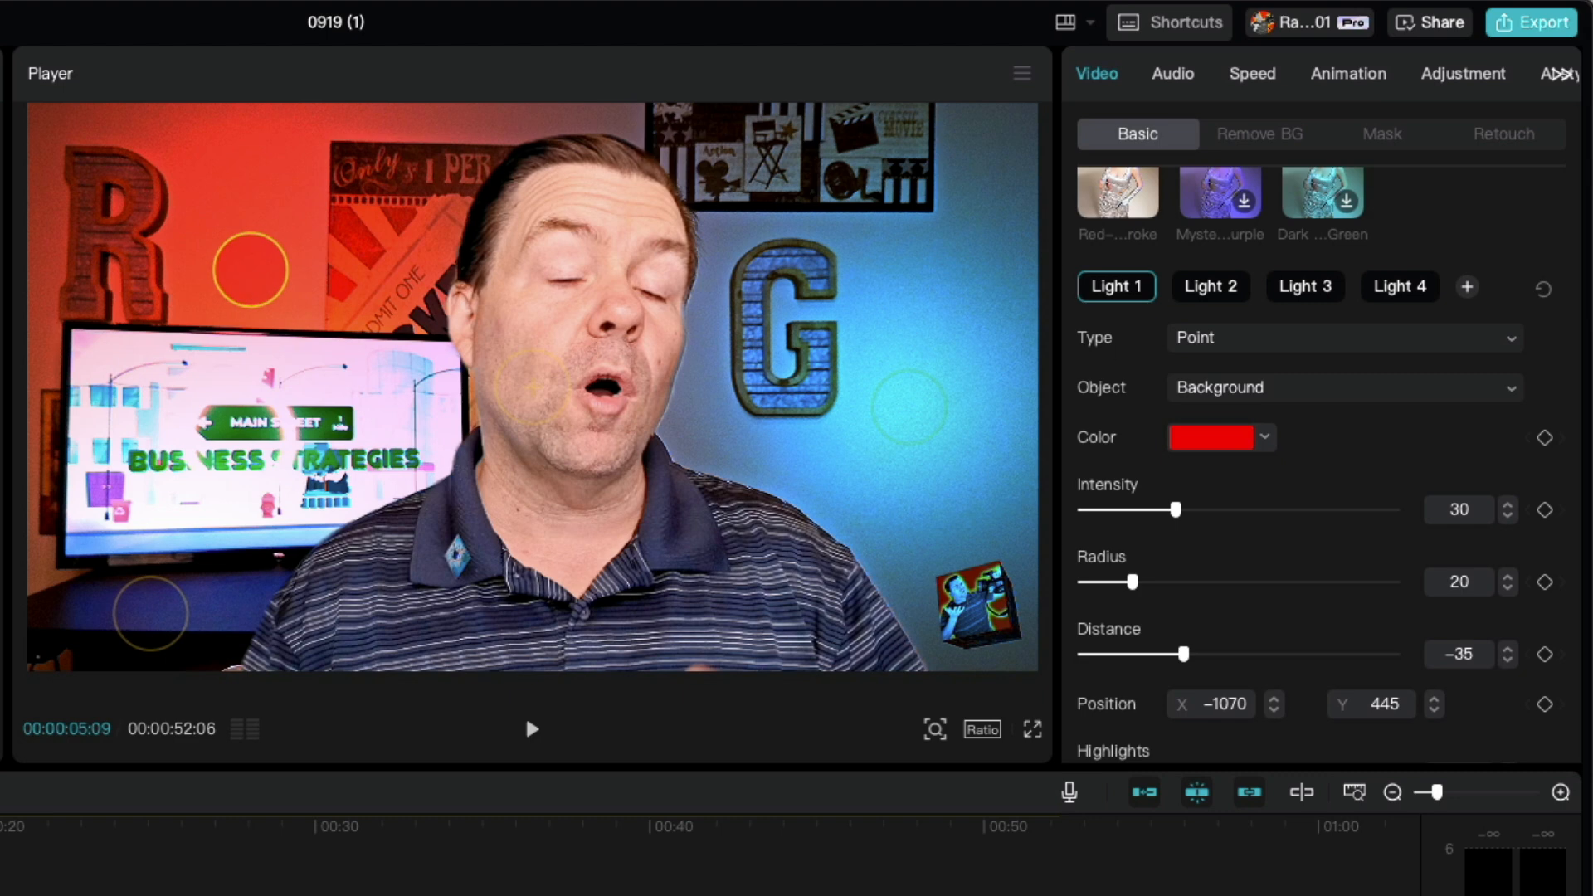
pyautogui.moveTo(1175, 510)
pyautogui.mouseDown()
pyautogui.moveTo(1137, 508)
pyautogui.moveTo(1160, 512)
pyautogui.mouseUp()
pyautogui.moveTo(1120, 580); pyautogui.dragTo(1169, 583)
pyautogui.moveTo(1187, 655)
pyautogui.mouseDown()
pyautogui.moveTo(1088, 655)
pyautogui.moveTo(1212, 656)
pyautogui.moveTo(1126, 656)
pyautogui.moveTo(1186, 655)
pyautogui.mouseUp()
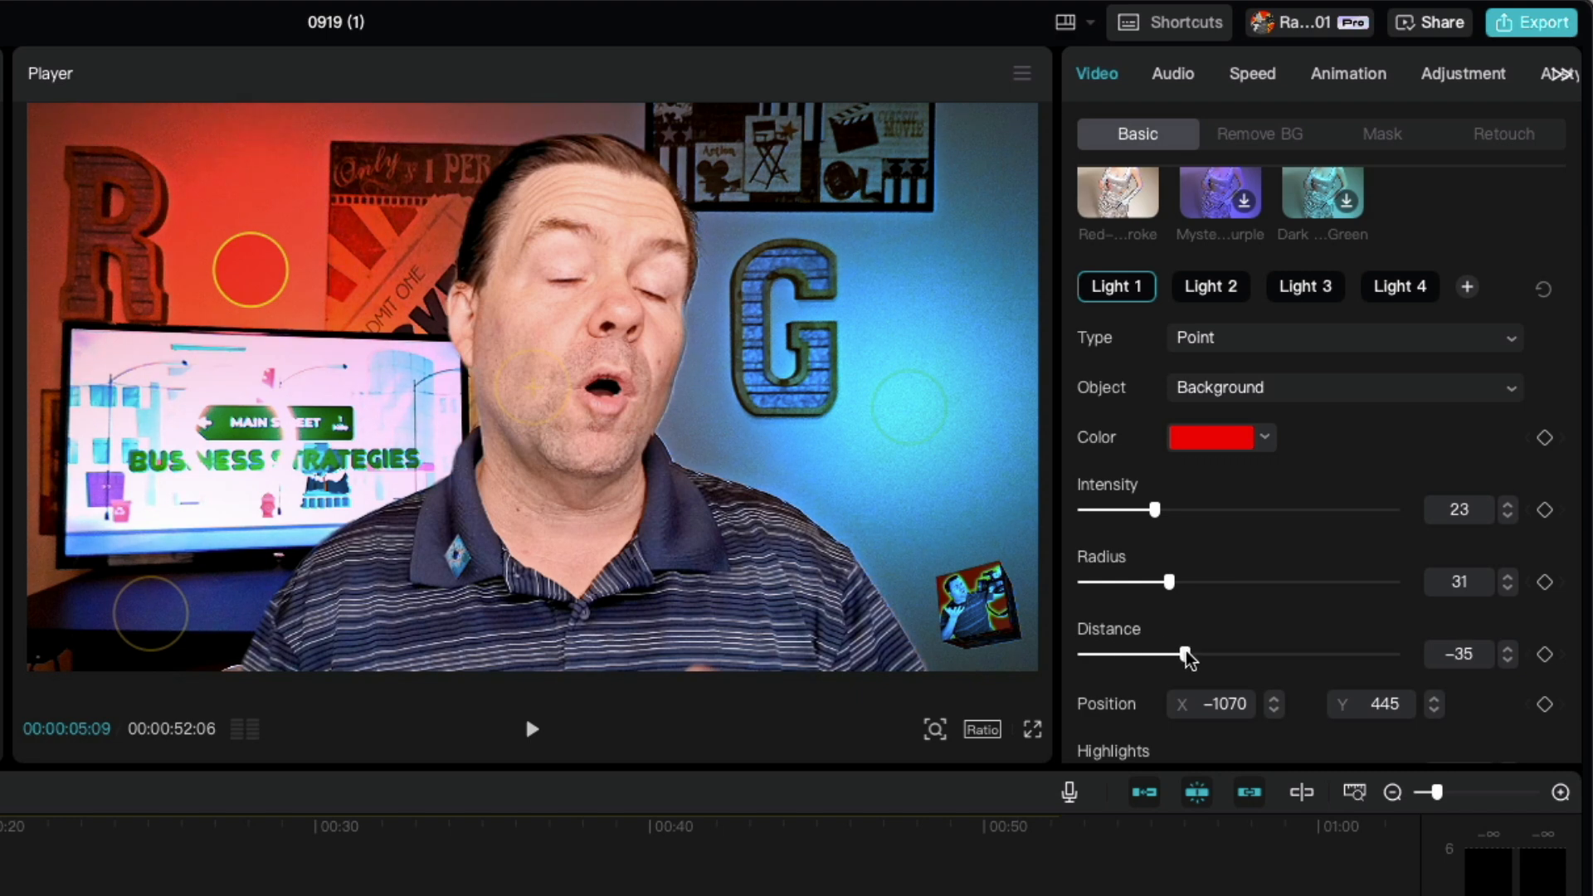
# Step: Shift the directional Light 3 to about X 1548, Y 859 and move the playhead to 00:00:34:06
pyautogui.click(1220, 292)
pyautogui.click(1300, 297)
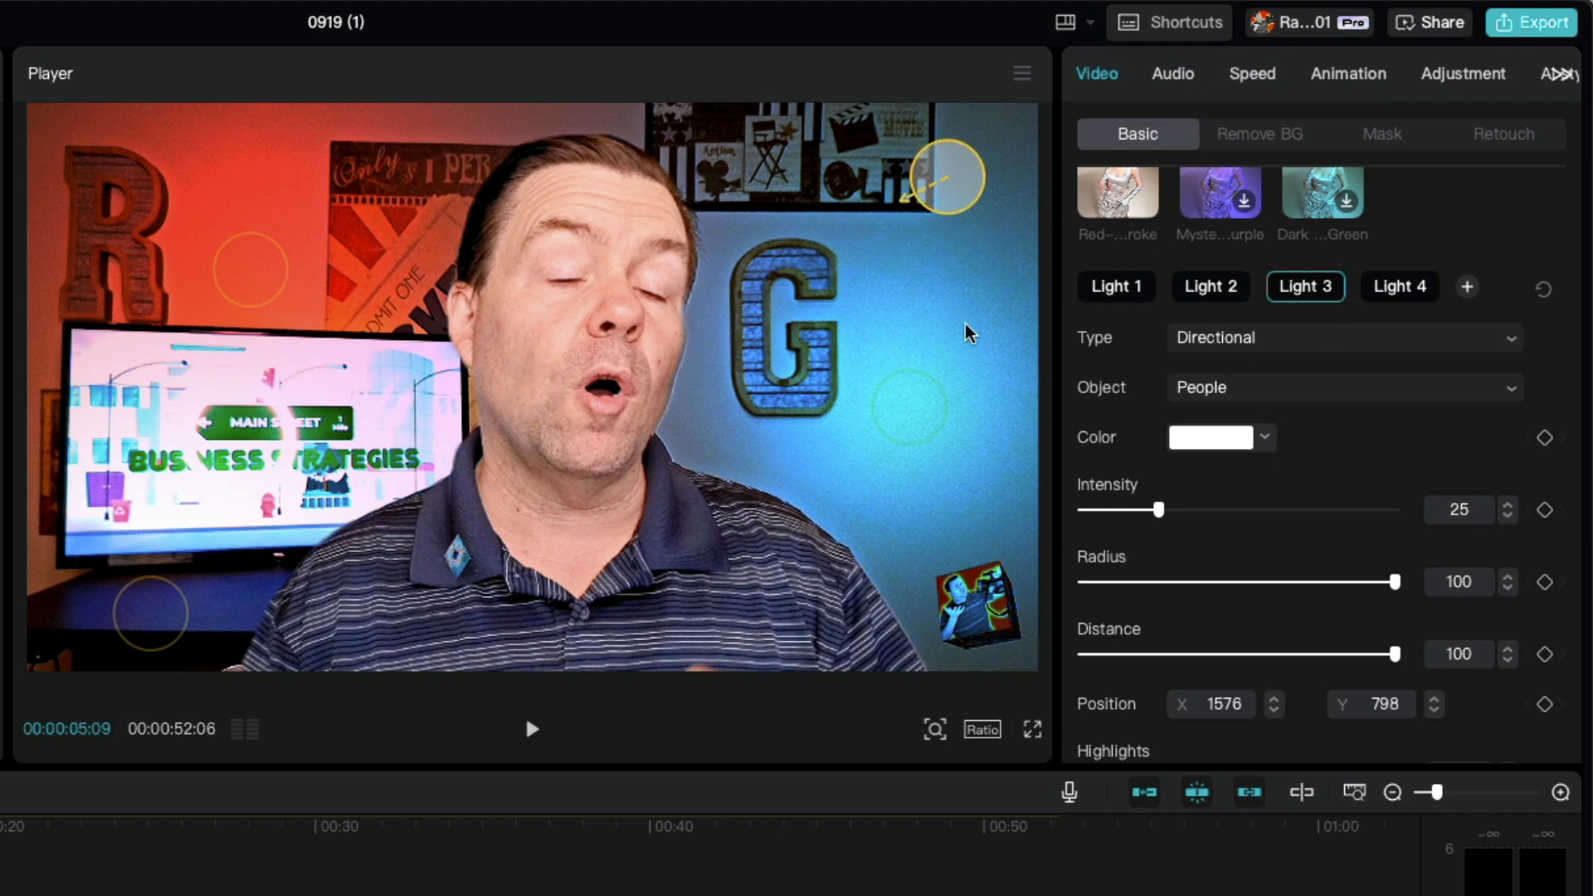
pyautogui.moveTo(948, 193); pyautogui.dragTo(960, 227)
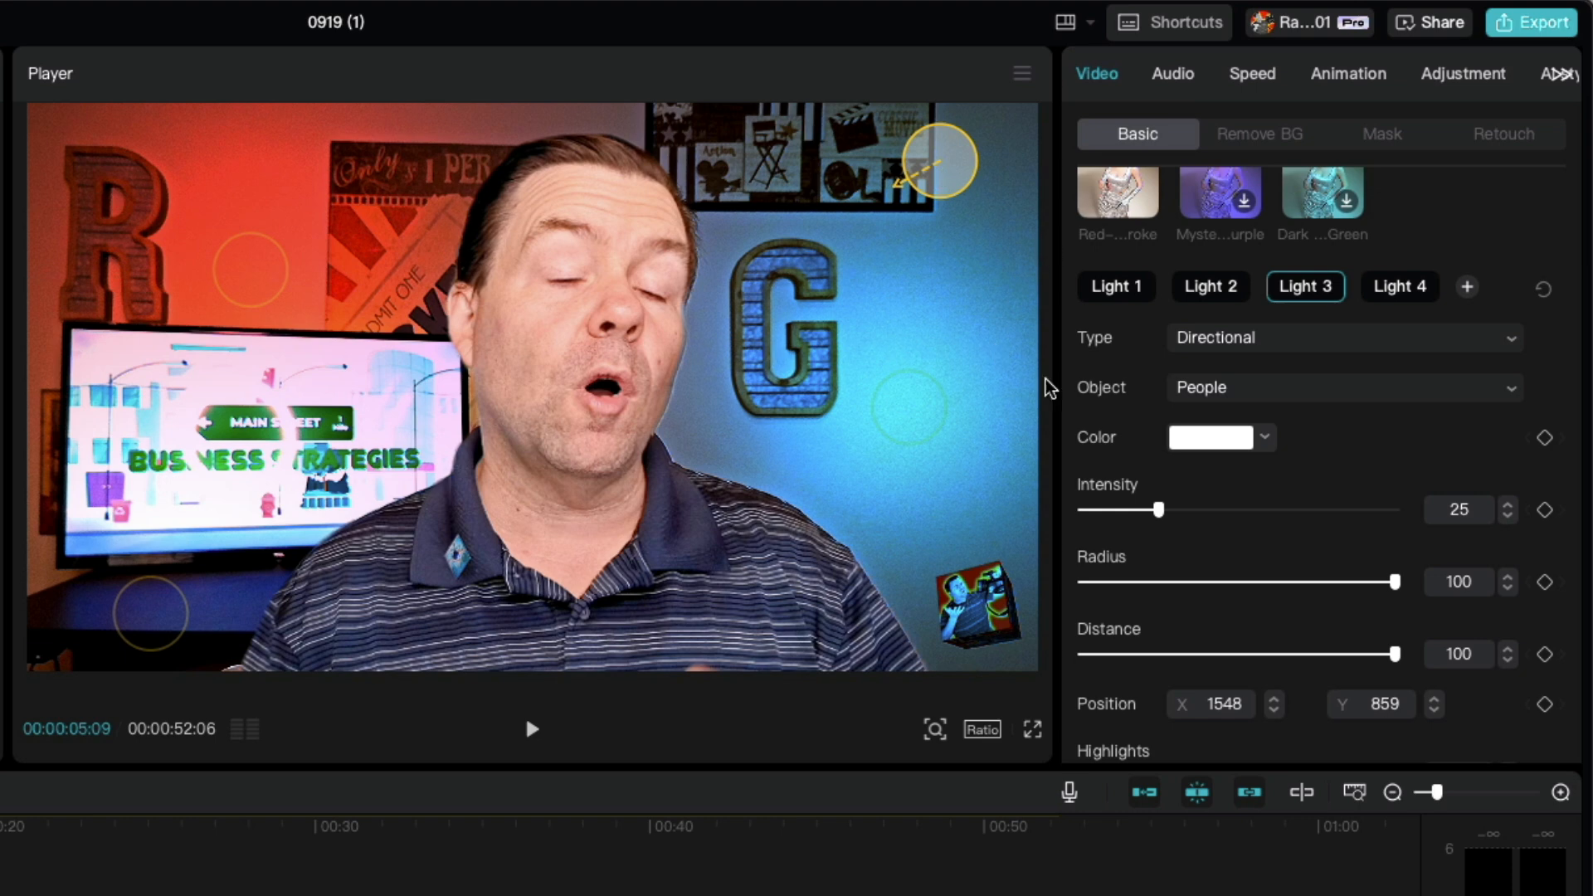
pyautogui.click(1266, 395)
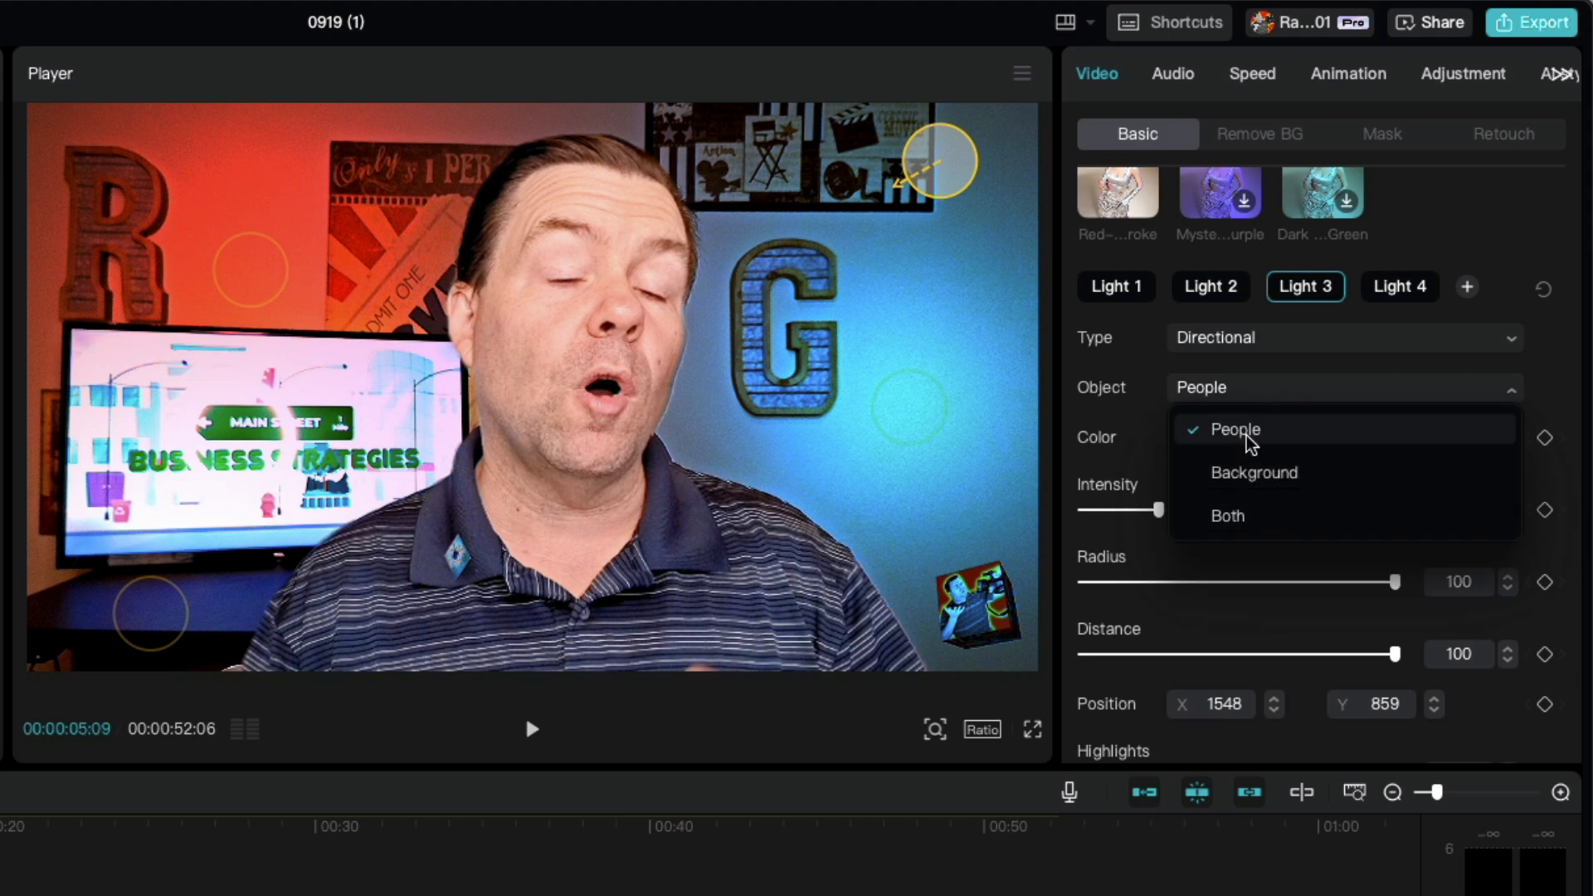
pyautogui.click(456, 840)
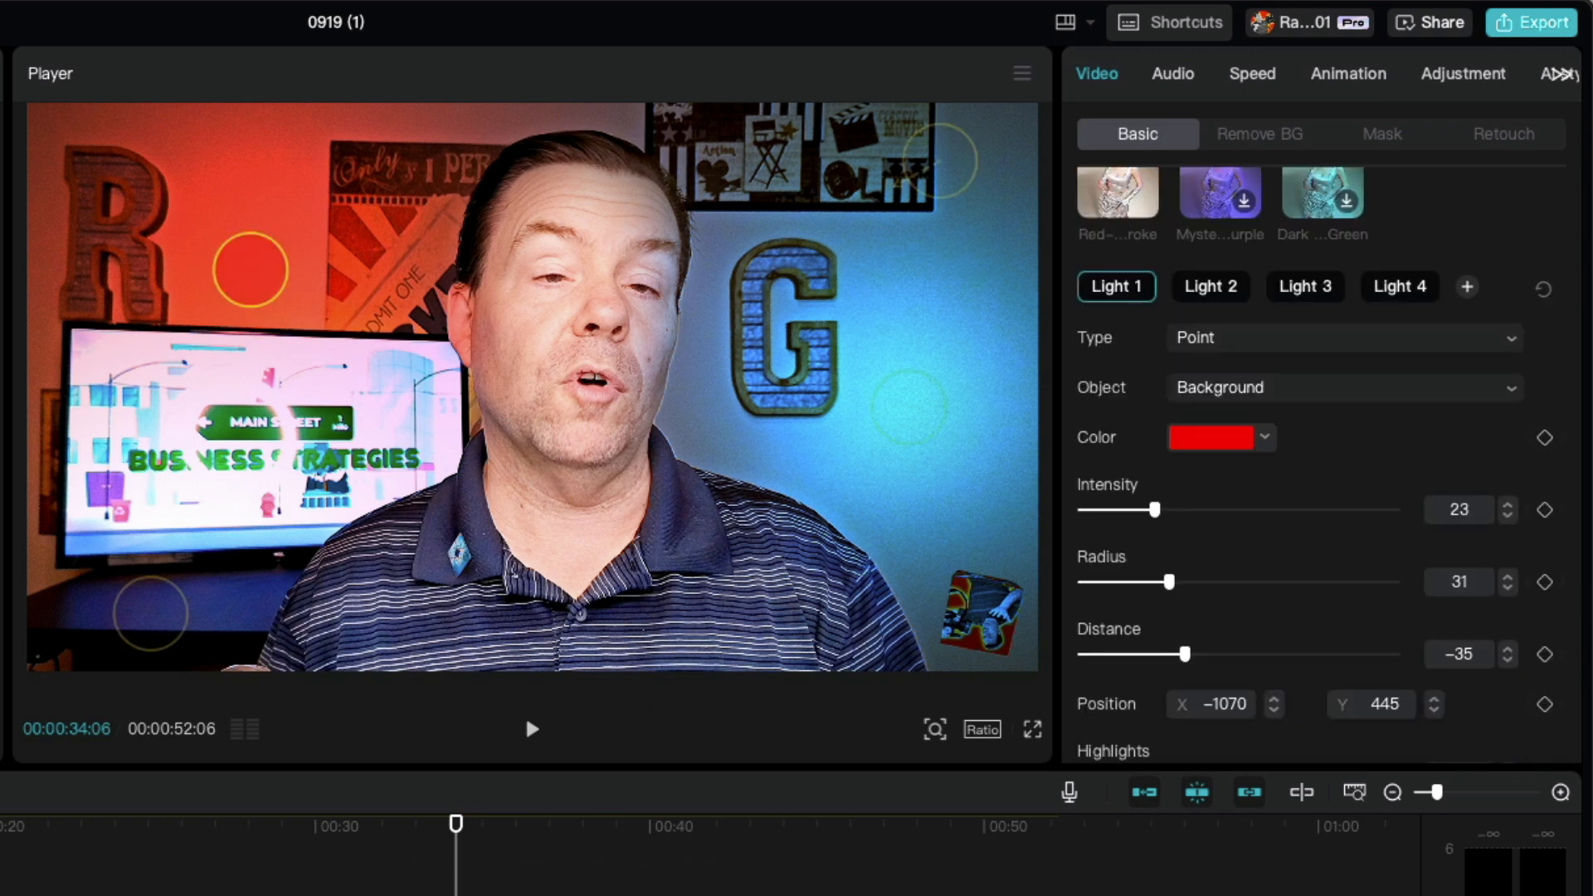
# Step: Colour Light 3 red (EA0000), move it over the speaker's face at about X 370, Y 500, and set its intensity to 46
pyautogui.click(1315, 296)
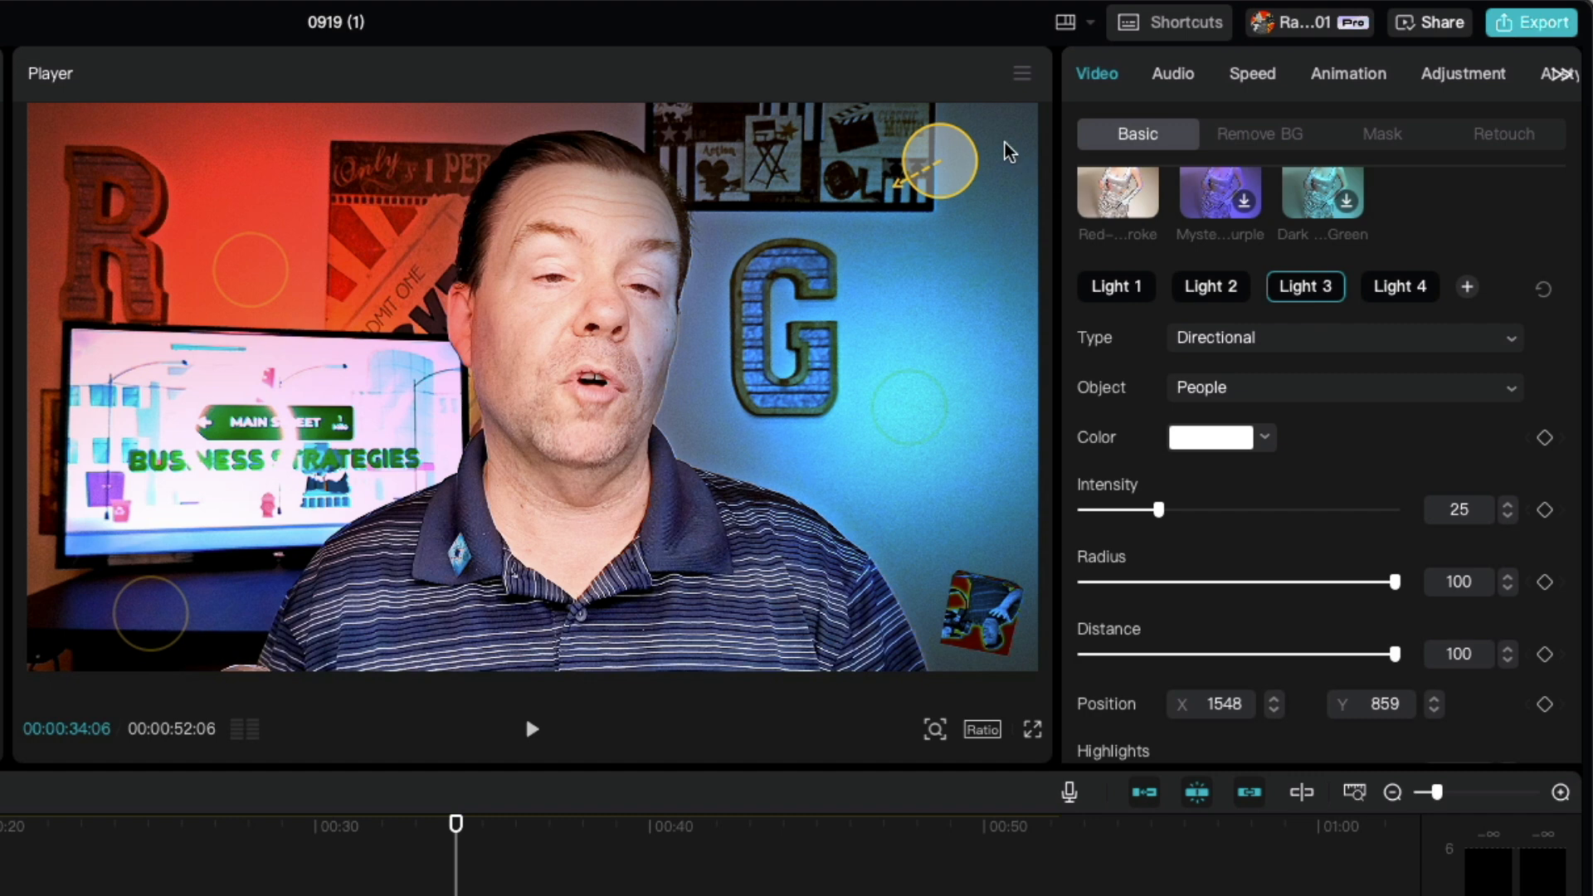
pyautogui.moveTo(949, 146); pyautogui.dragTo(815, 280)
pyautogui.click(1211, 438)
pyautogui.moveTo(1320, 506); pyautogui.dragTo(1402, 485)
pyautogui.moveTo(800, 315); pyautogui.dragTo(624, 276)
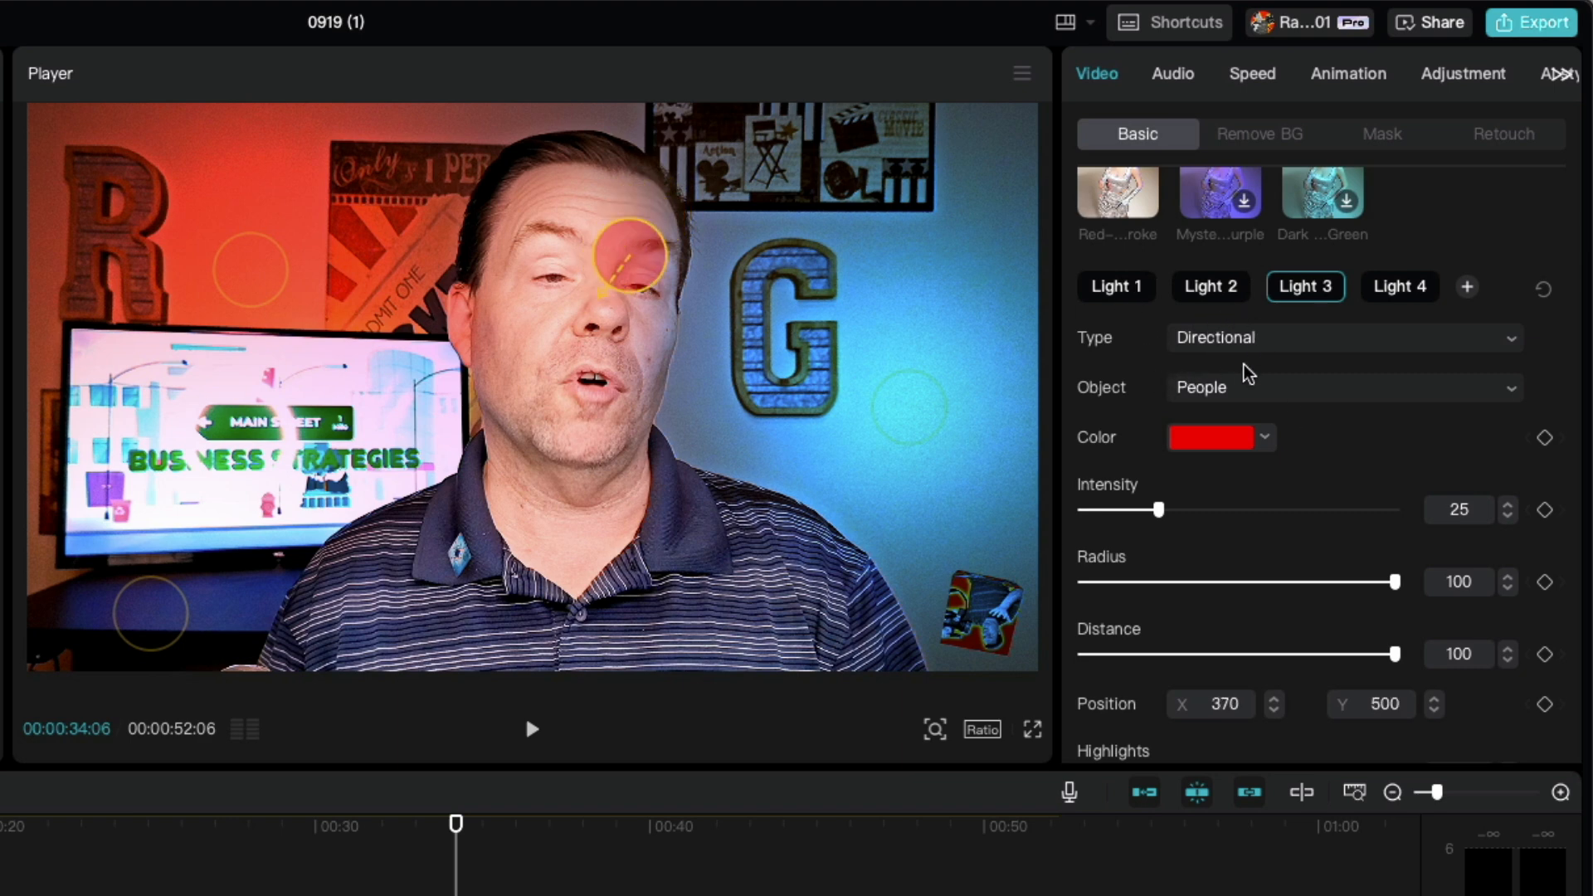
pyautogui.moveTo(1159, 510); pyautogui.dragTo(1226, 534)
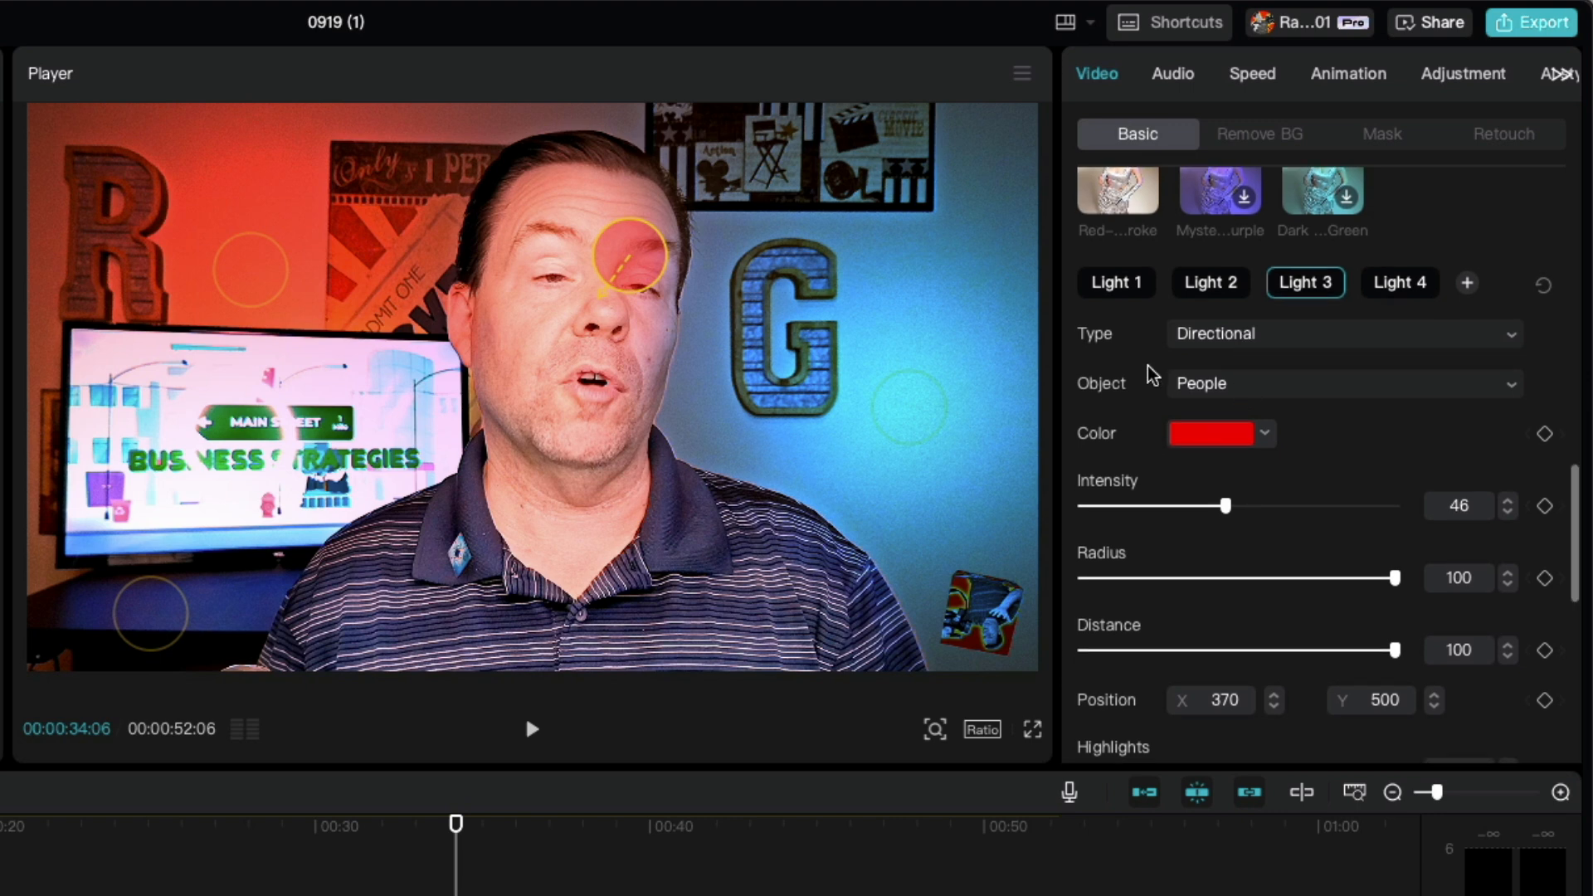
# Step: Make Light 3 affect the background, move it to about X 1580, Y 731, and set its intensity to 21
pyautogui.click(1213, 385)
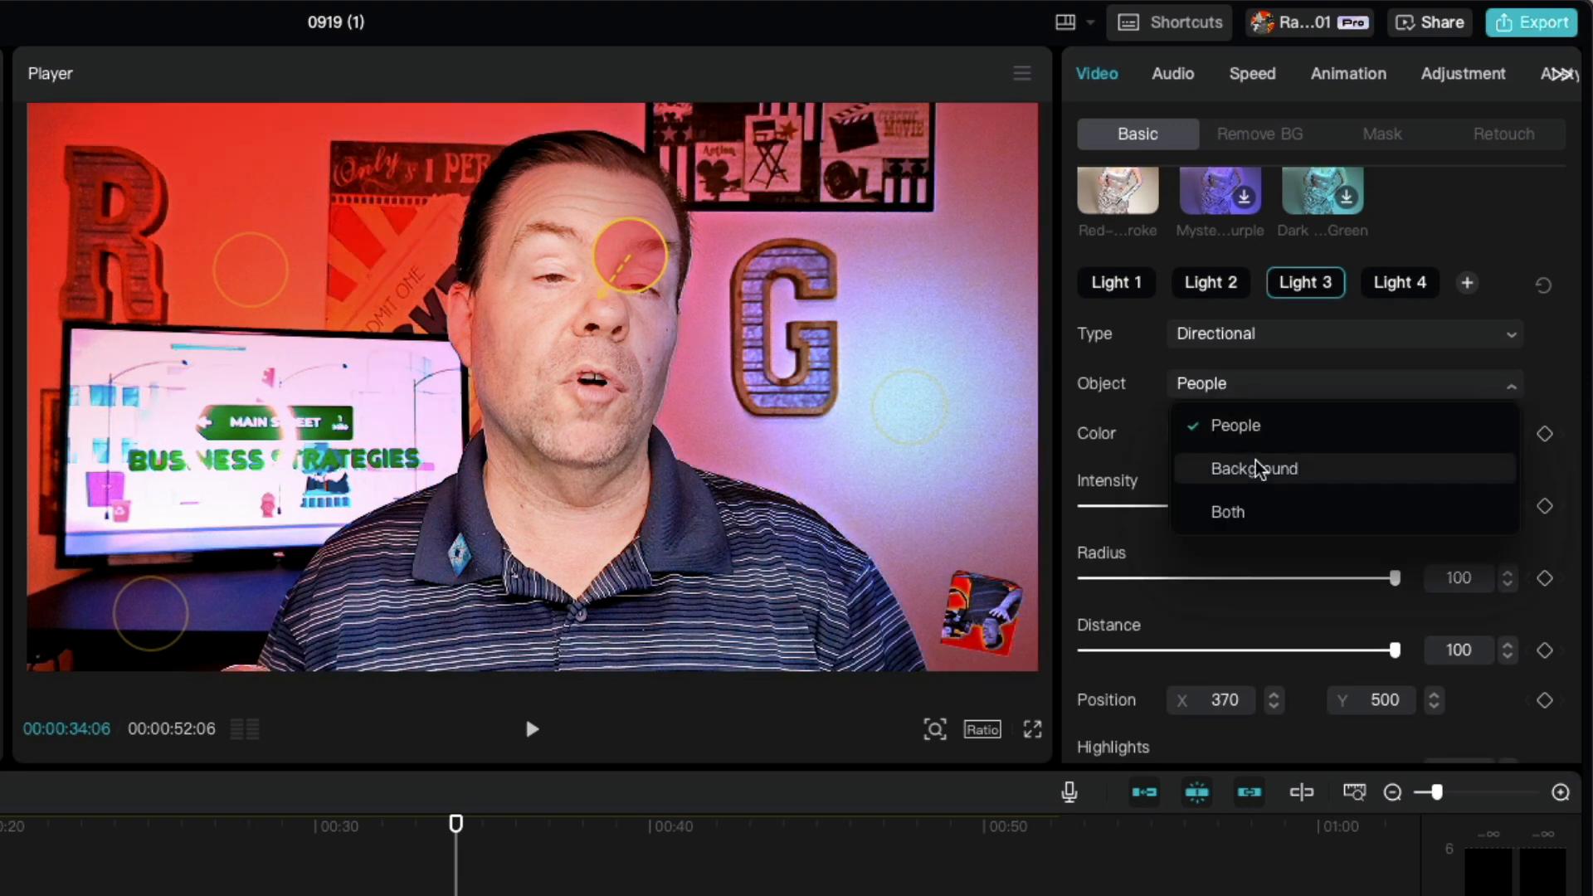
pyautogui.click(1252, 467)
pyautogui.moveTo(639, 233); pyautogui.dragTo(956, 171)
pyautogui.moveTo(1230, 506); pyautogui.dragTo(1148, 512)
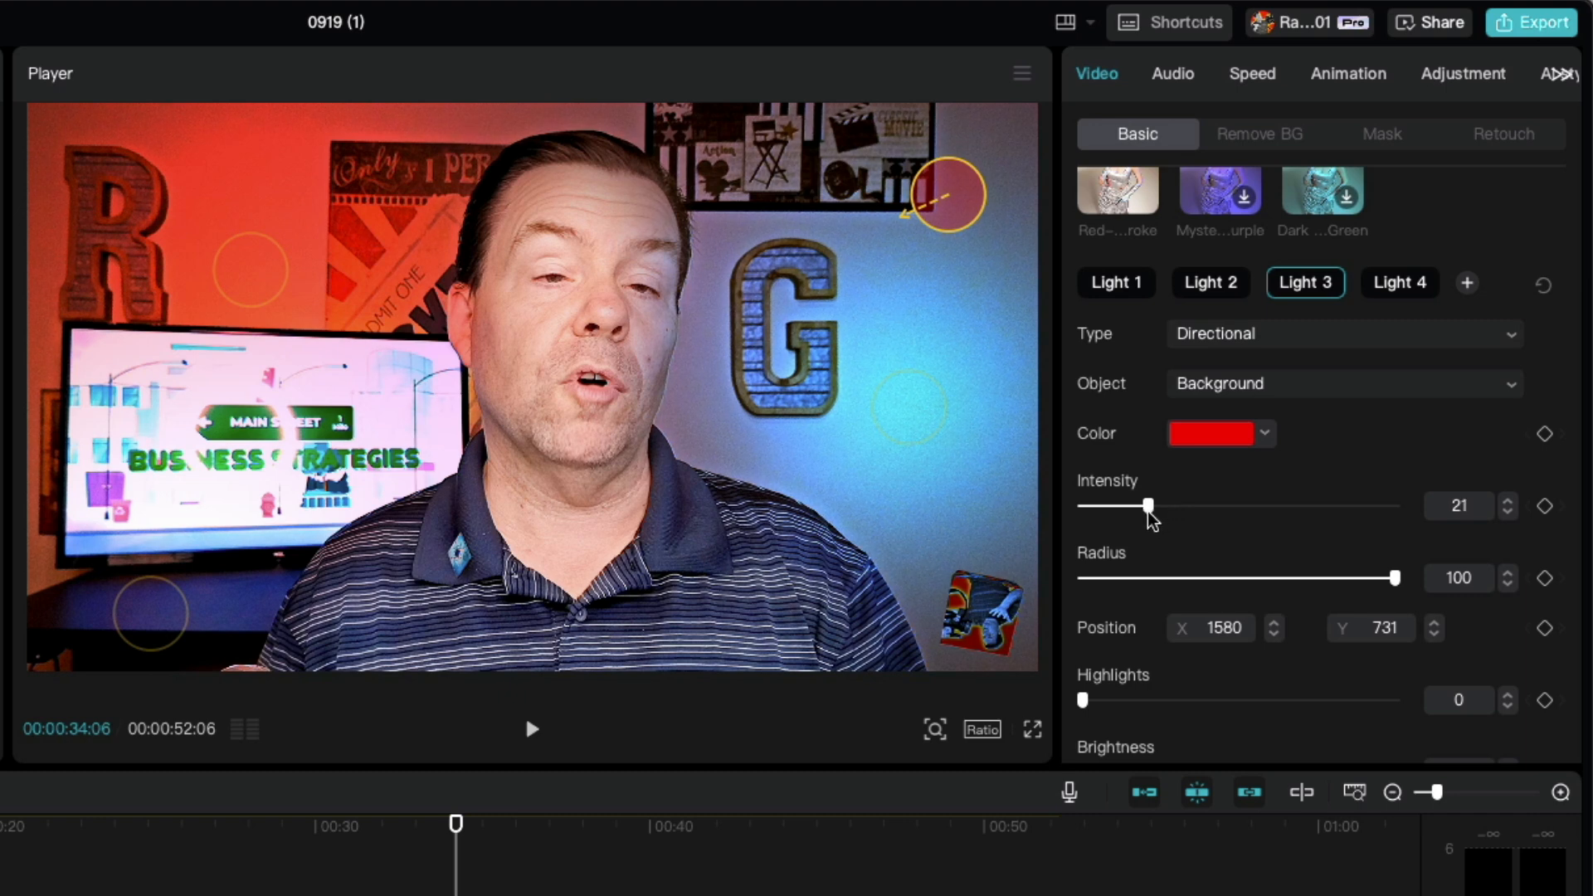
# Step: Change Light 3 to a point light at about X 1660, Y 540 with intensity 50, radius 79 and distance 47
pyautogui.click(1253, 340)
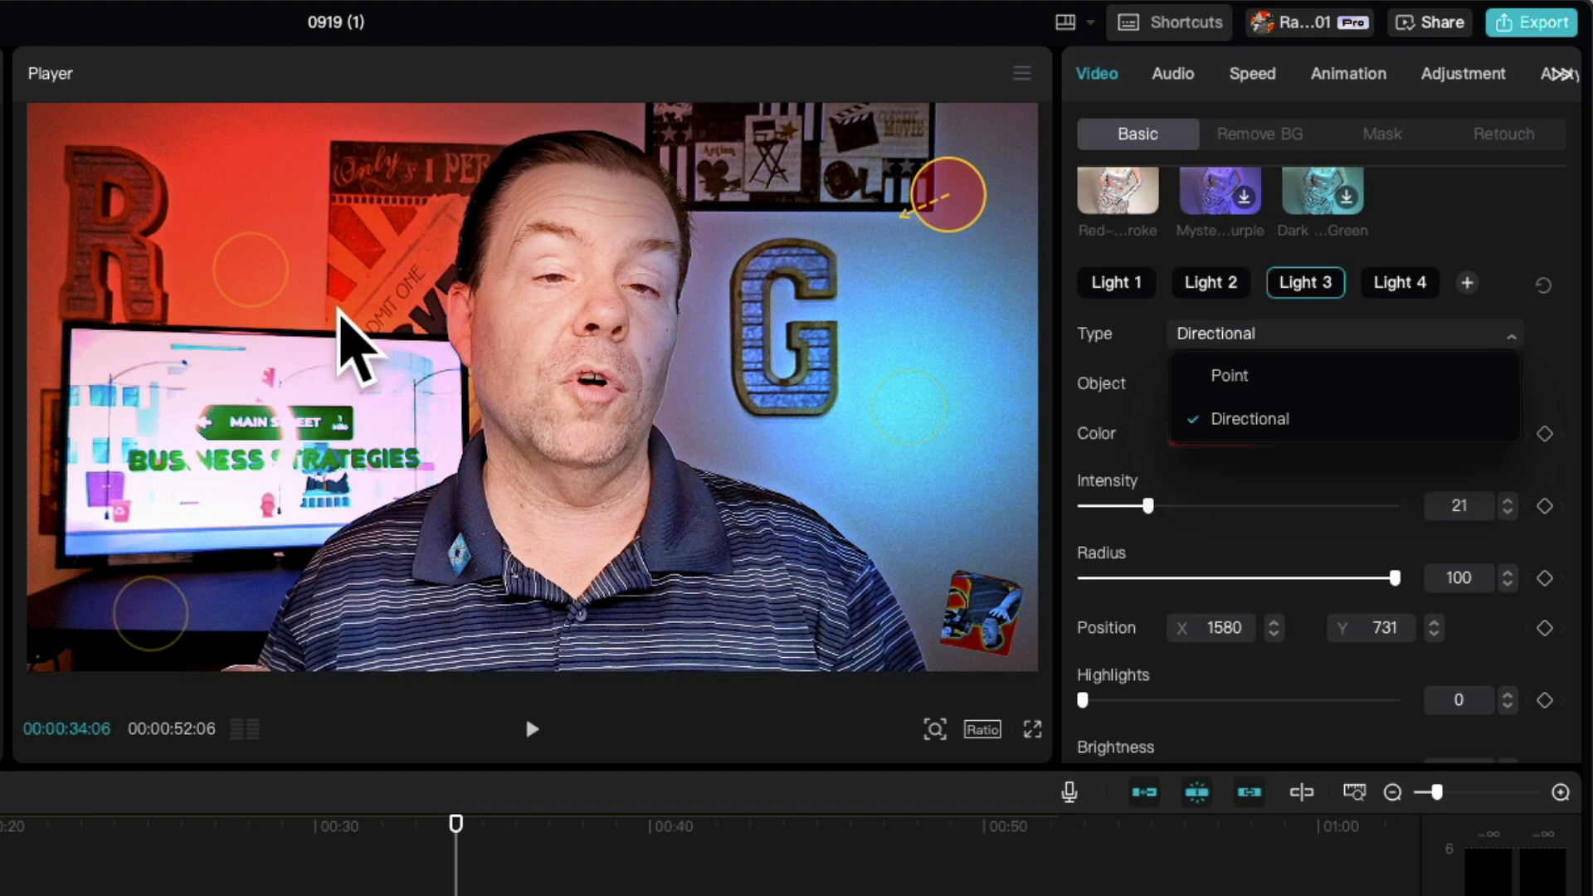
pyautogui.click(1237, 377)
pyautogui.moveTo(962, 193); pyautogui.dragTo(979, 241)
pyautogui.moveTo(1149, 506); pyautogui.dragTo(1238, 504)
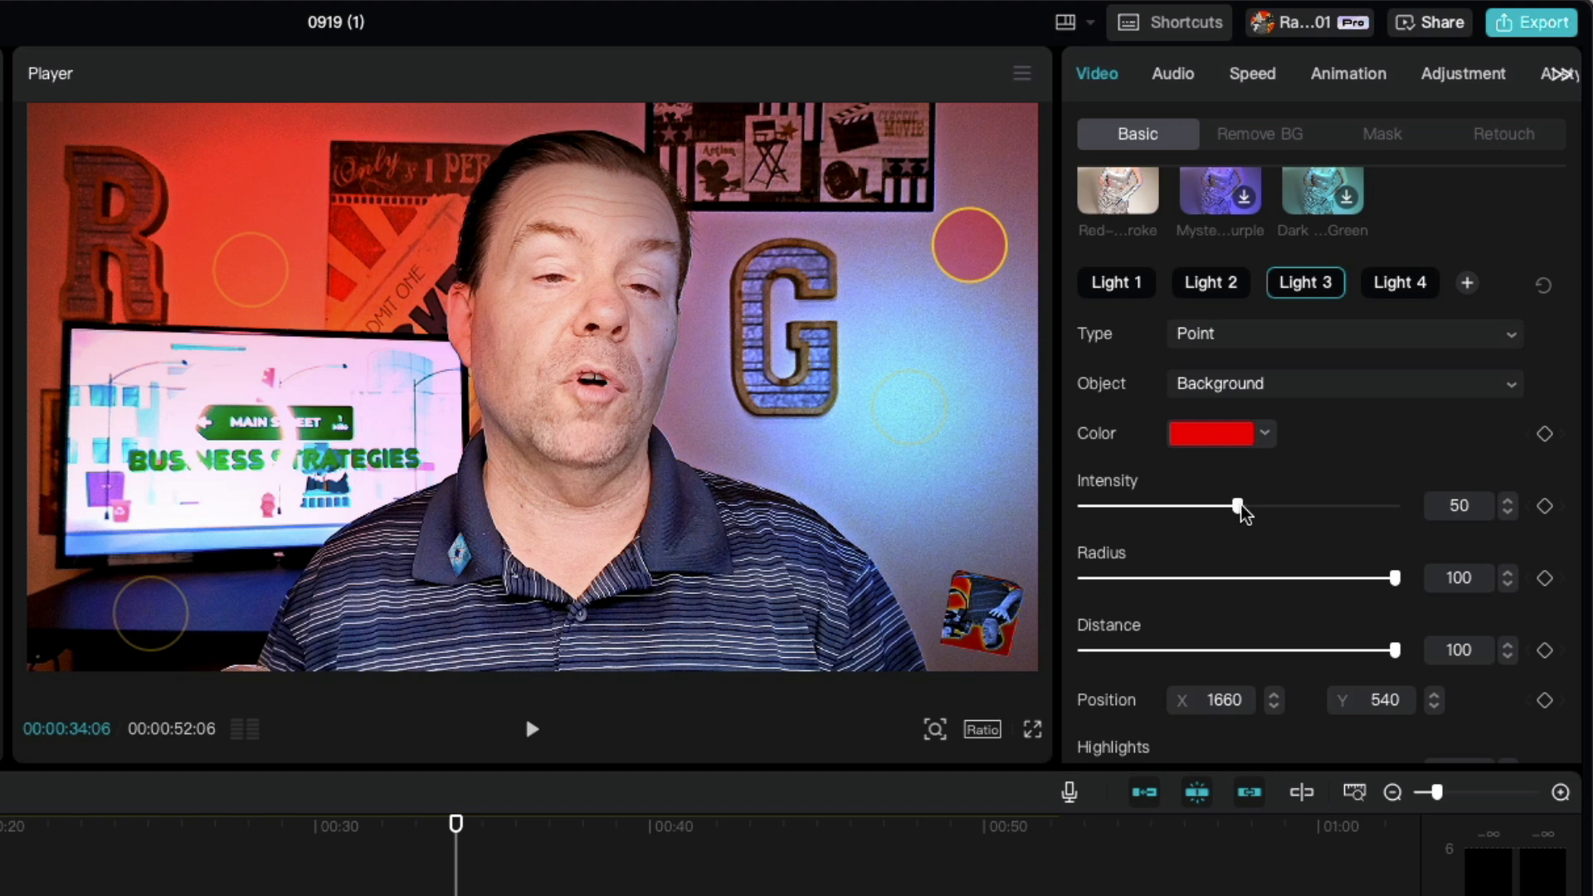
pyautogui.moveTo(1394, 578); pyautogui.dragTo(1326, 581)
pyautogui.moveTo(1387, 648); pyautogui.dragTo(1312, 651)
# Step: Try Light 3 below the TV, set its intensity to 22 and colour to green 4BEA00, and place it by the posters above the letter G
pyautogui.moveTo(970, 244); pyautogui.dragTo(168, 609)
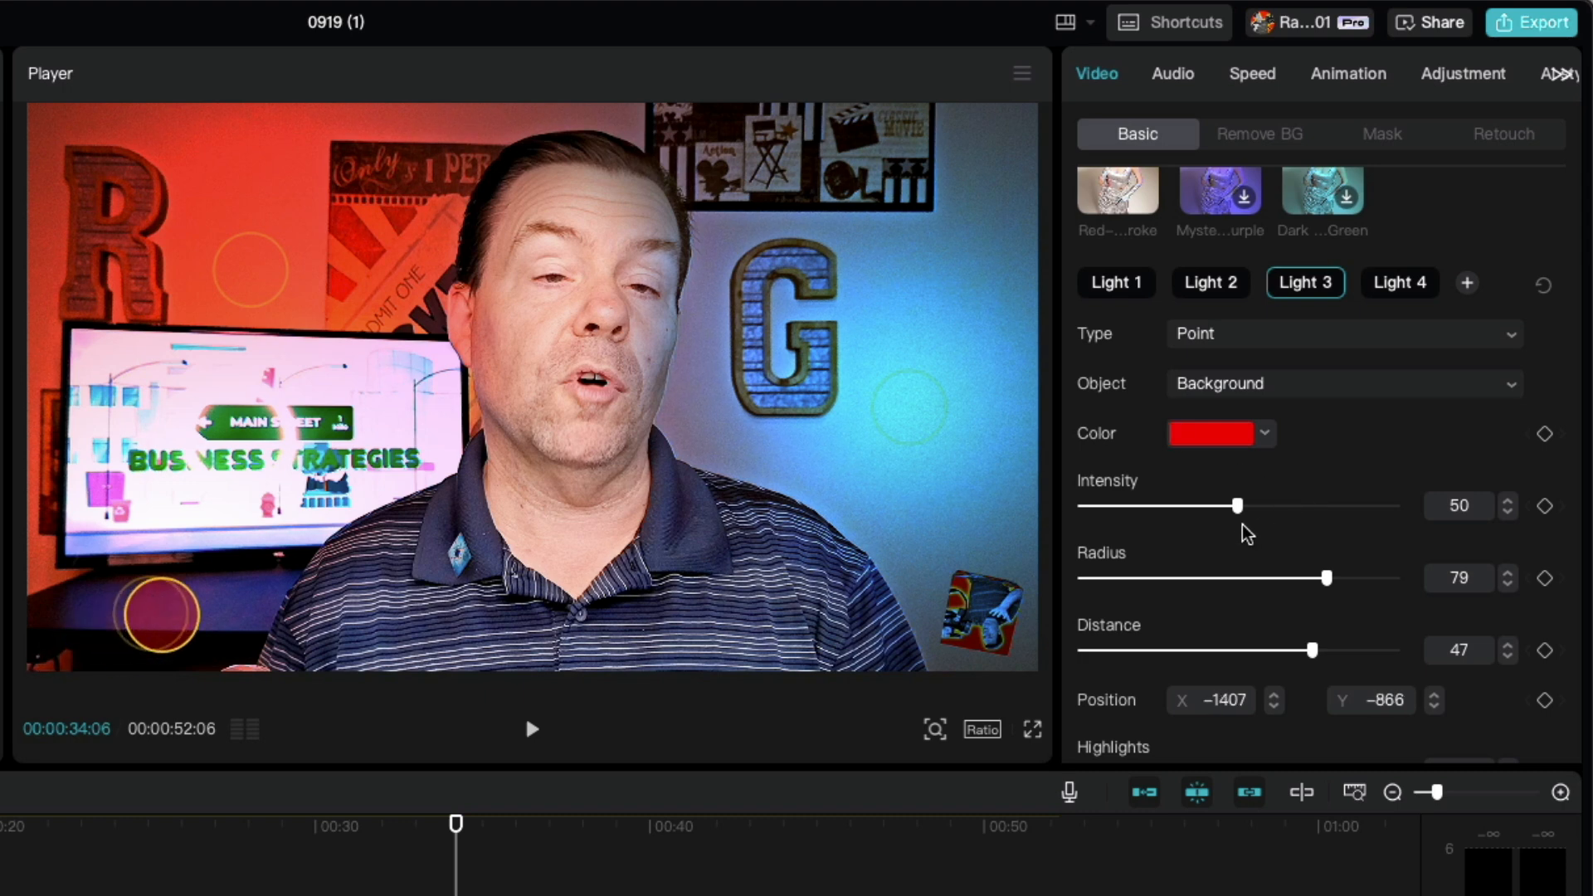
pyautogui.moveTo(1243, 506); pyautogui.dragTo(1188, 505)
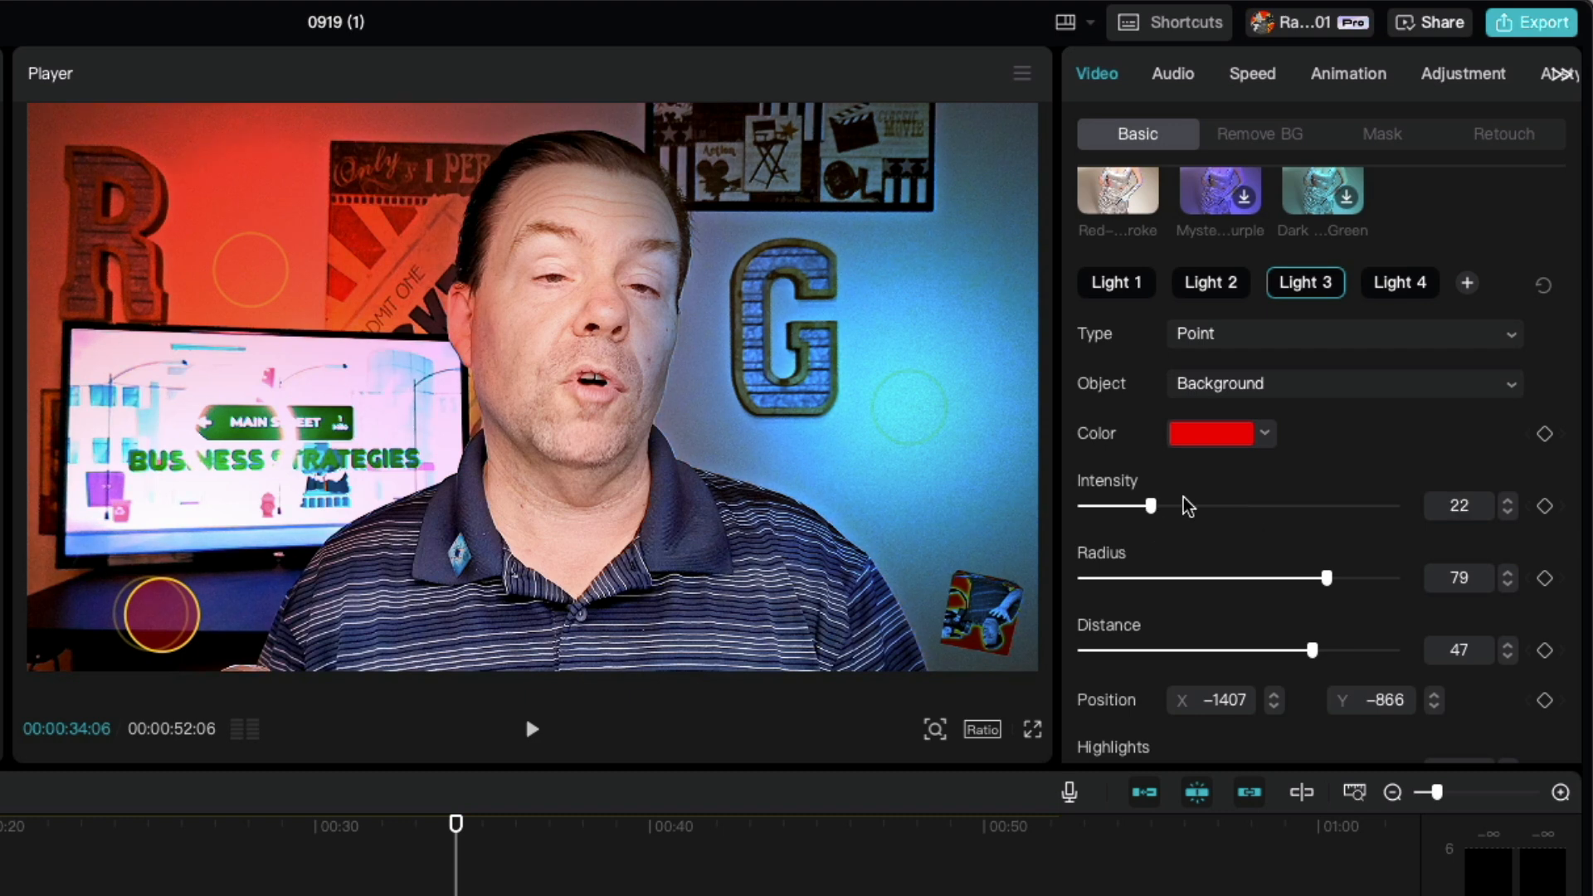
pyautogui.click(1198, 440)
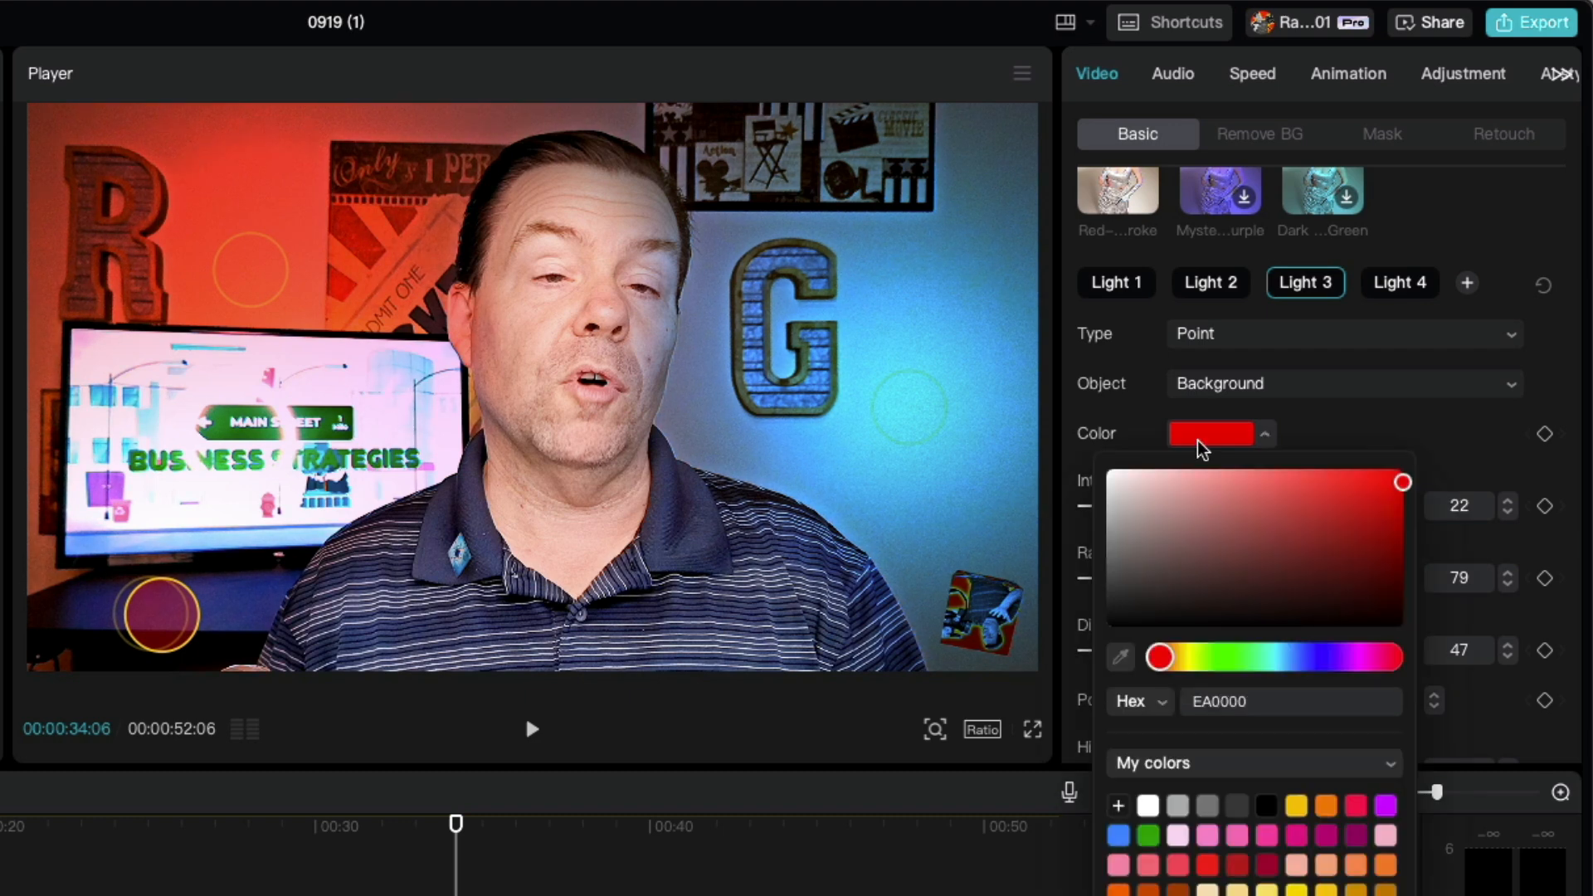
pyautogui.click(1232, 657)
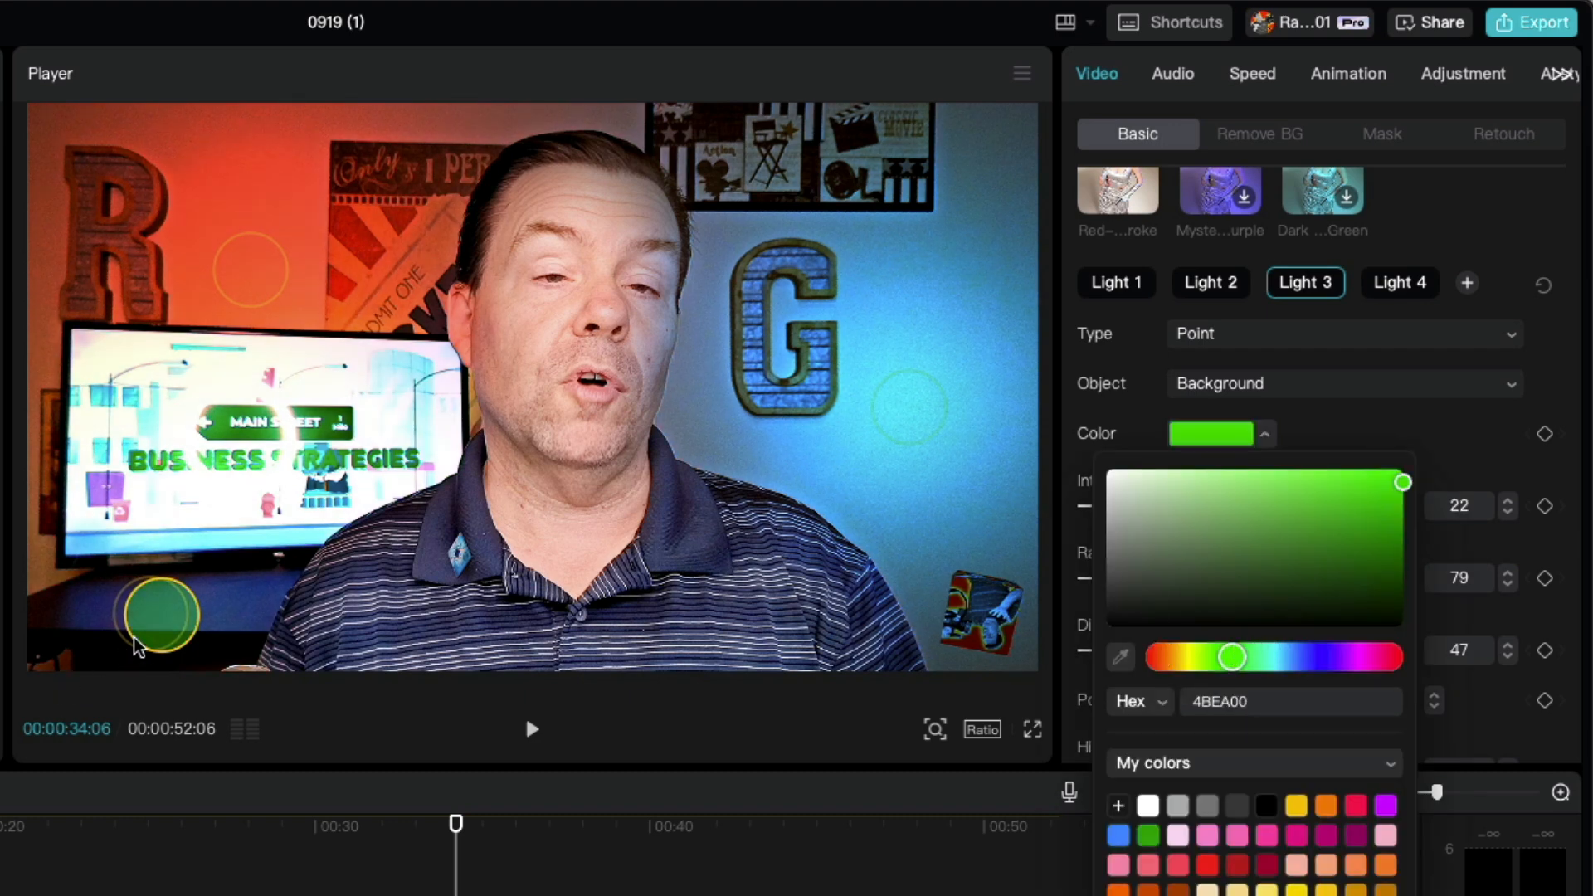
pyautogui.moveTo(165, 639)
pyautogui.mouseDown()
pyautogui.moveTo(455, 514)
pyautogui.moveTo(909, 229)
pyautogui.moveTo(969, 171)
pyautogui.moveTo(954, 164)
pyautogui.moveTo(954, 585)
pyautogui.moveTo(147, 591)
pyautogui.moveTo(639, 500)
pyautogui.moveTo(932, 202)
pyautogui.moveTo(751, 176)
pyautogui.moveTo(869, 158)
pyautogui.moveTo(870, 189)
pyautogui.moveTo(916, 170)
pyautogui.mouseUp()
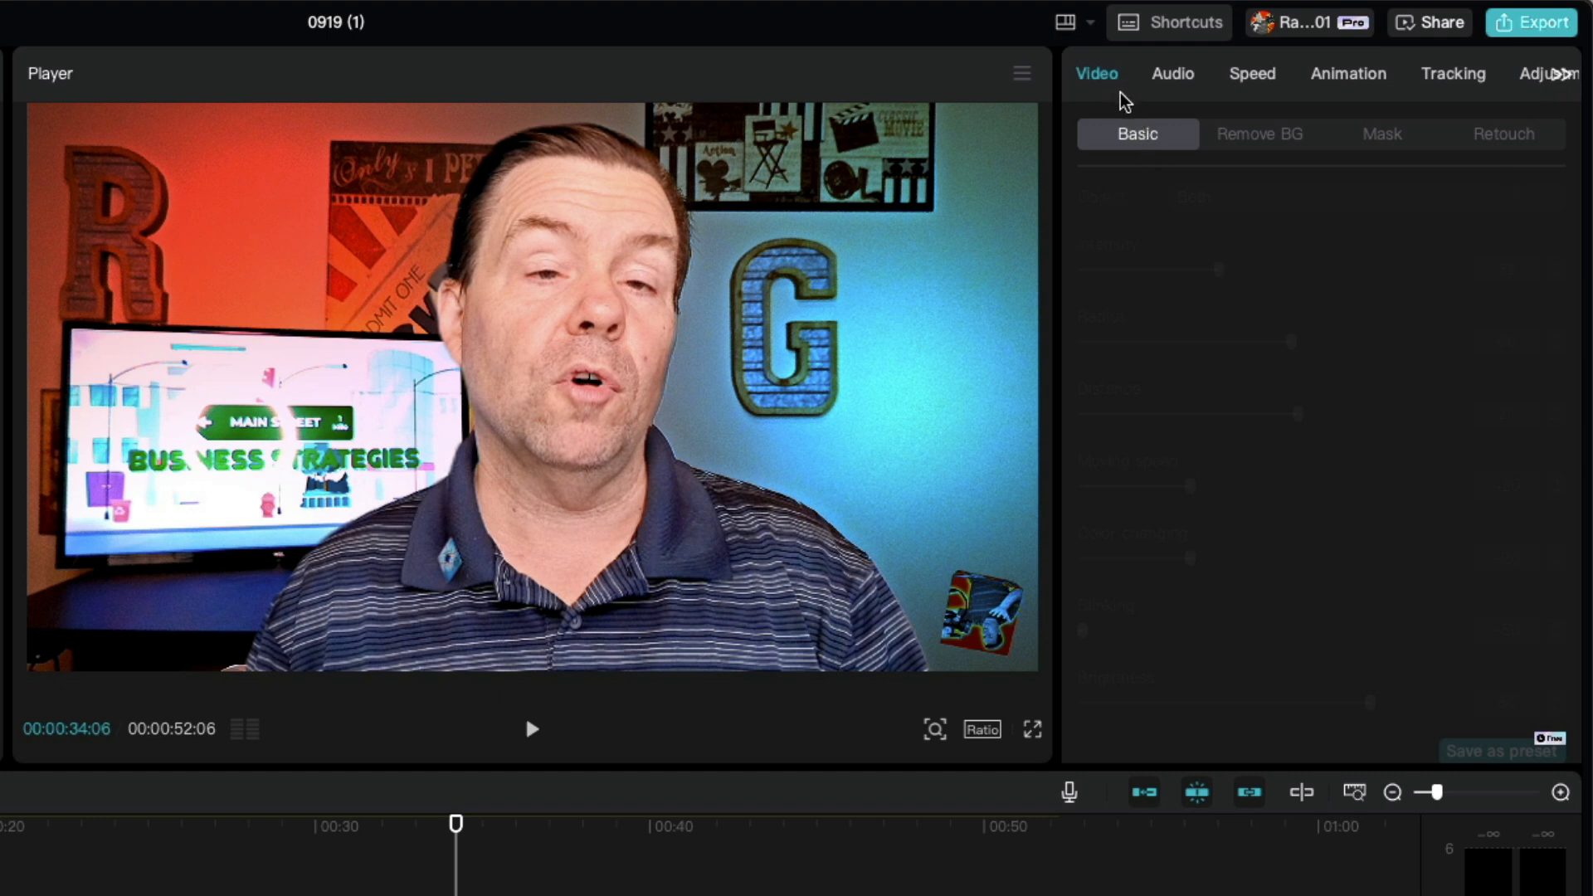
# Step: Select the lower clip and switch its Relight effect off and on again to compare the background with and without it
pyautogui.click(802, 888)
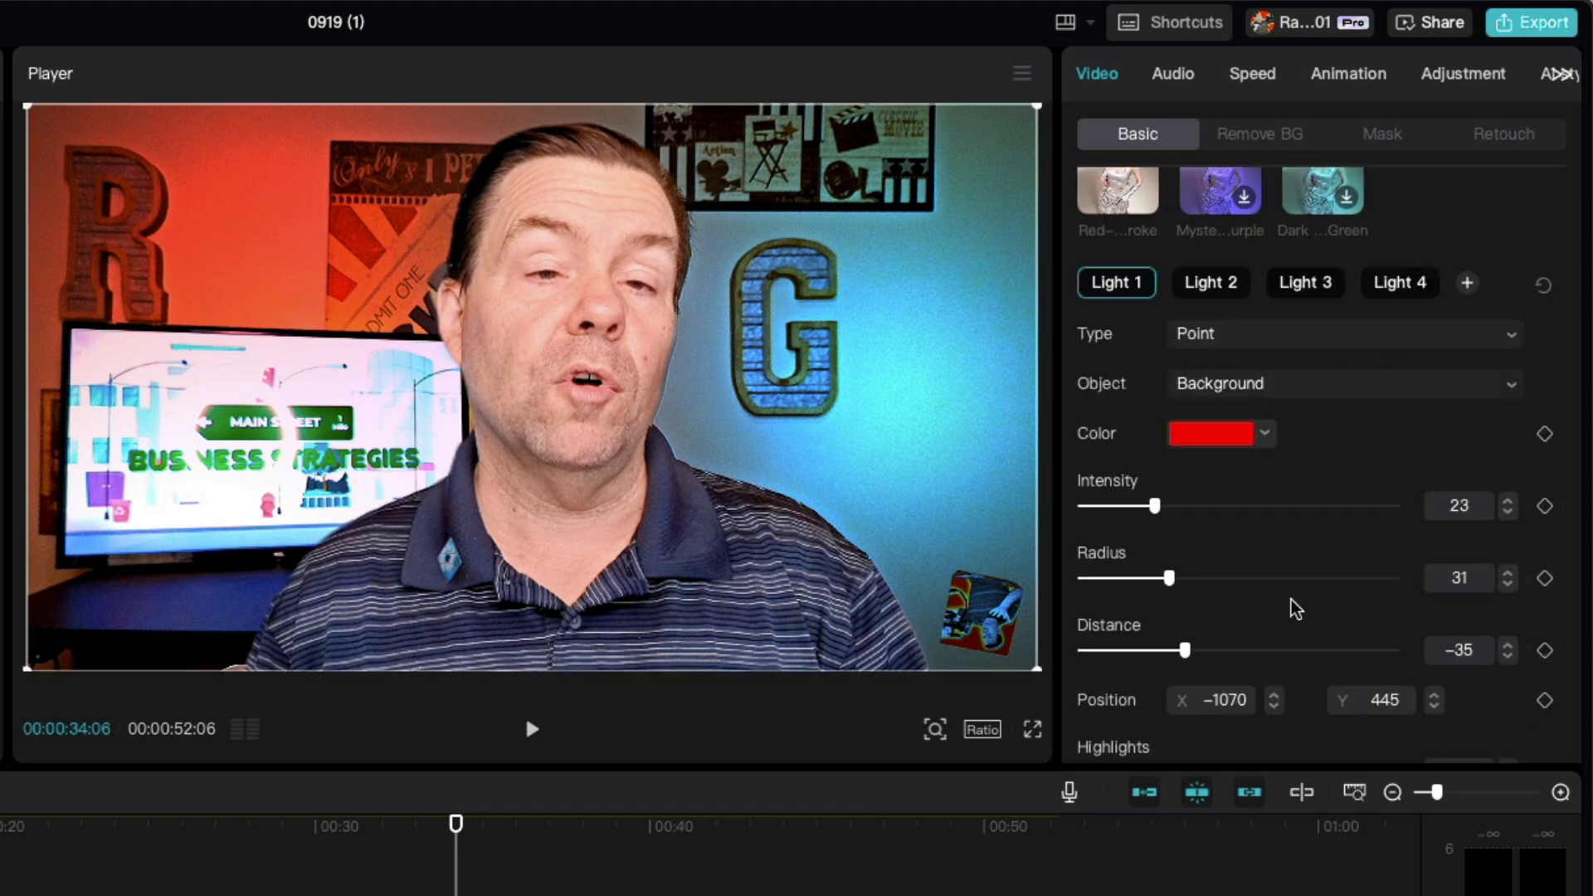
pyautogui.scroll(5, 1100, 216)
pyautogui.scroll(3, 1115, 234)
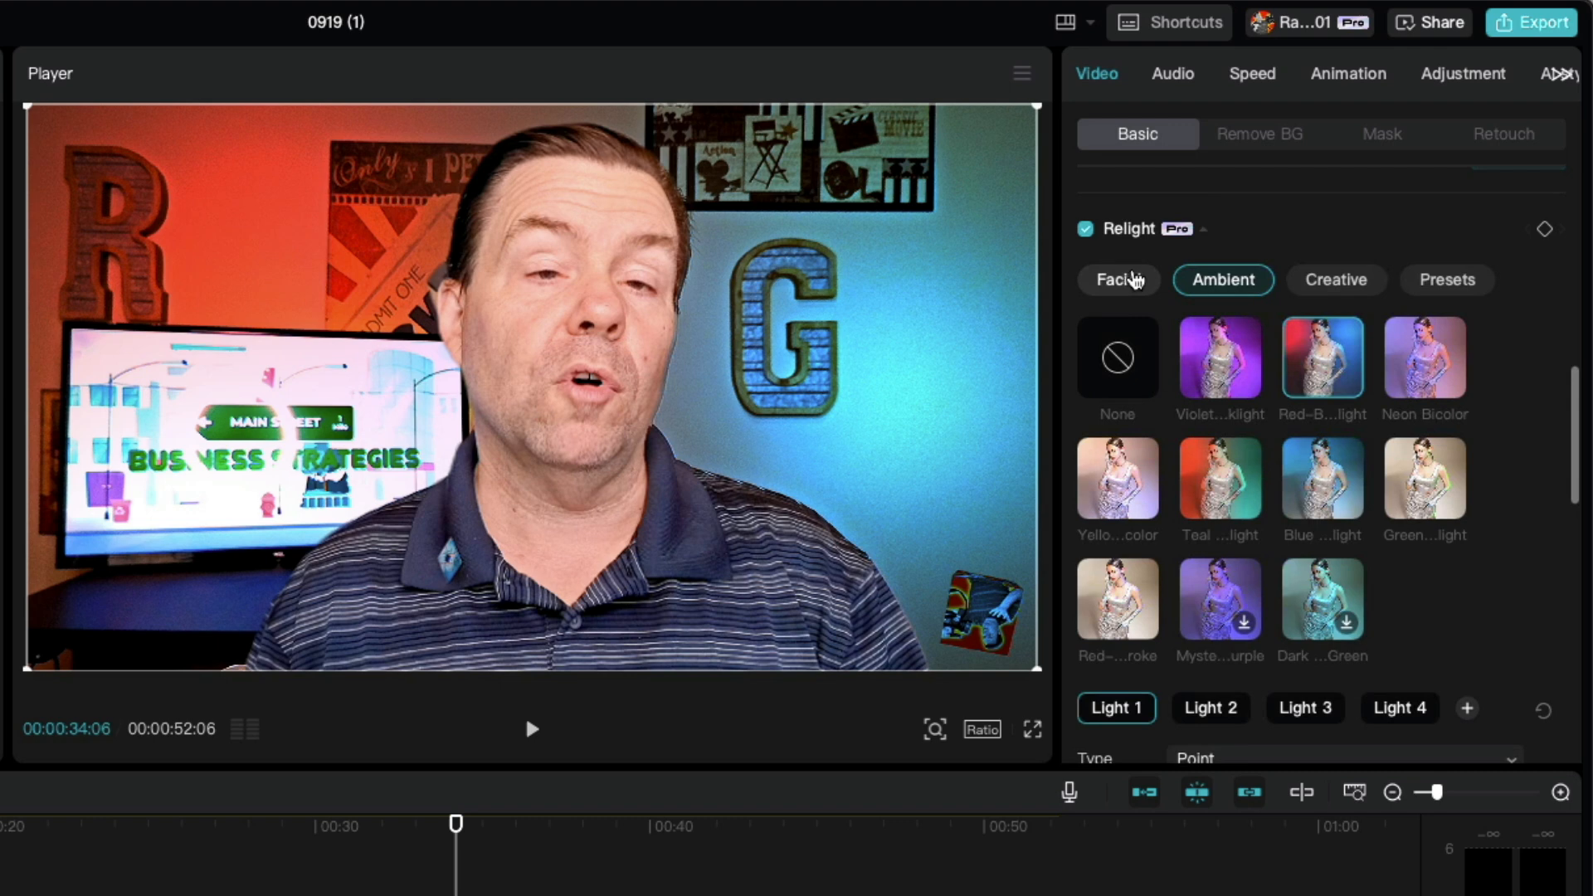
pyautogui.click(1085, 300)
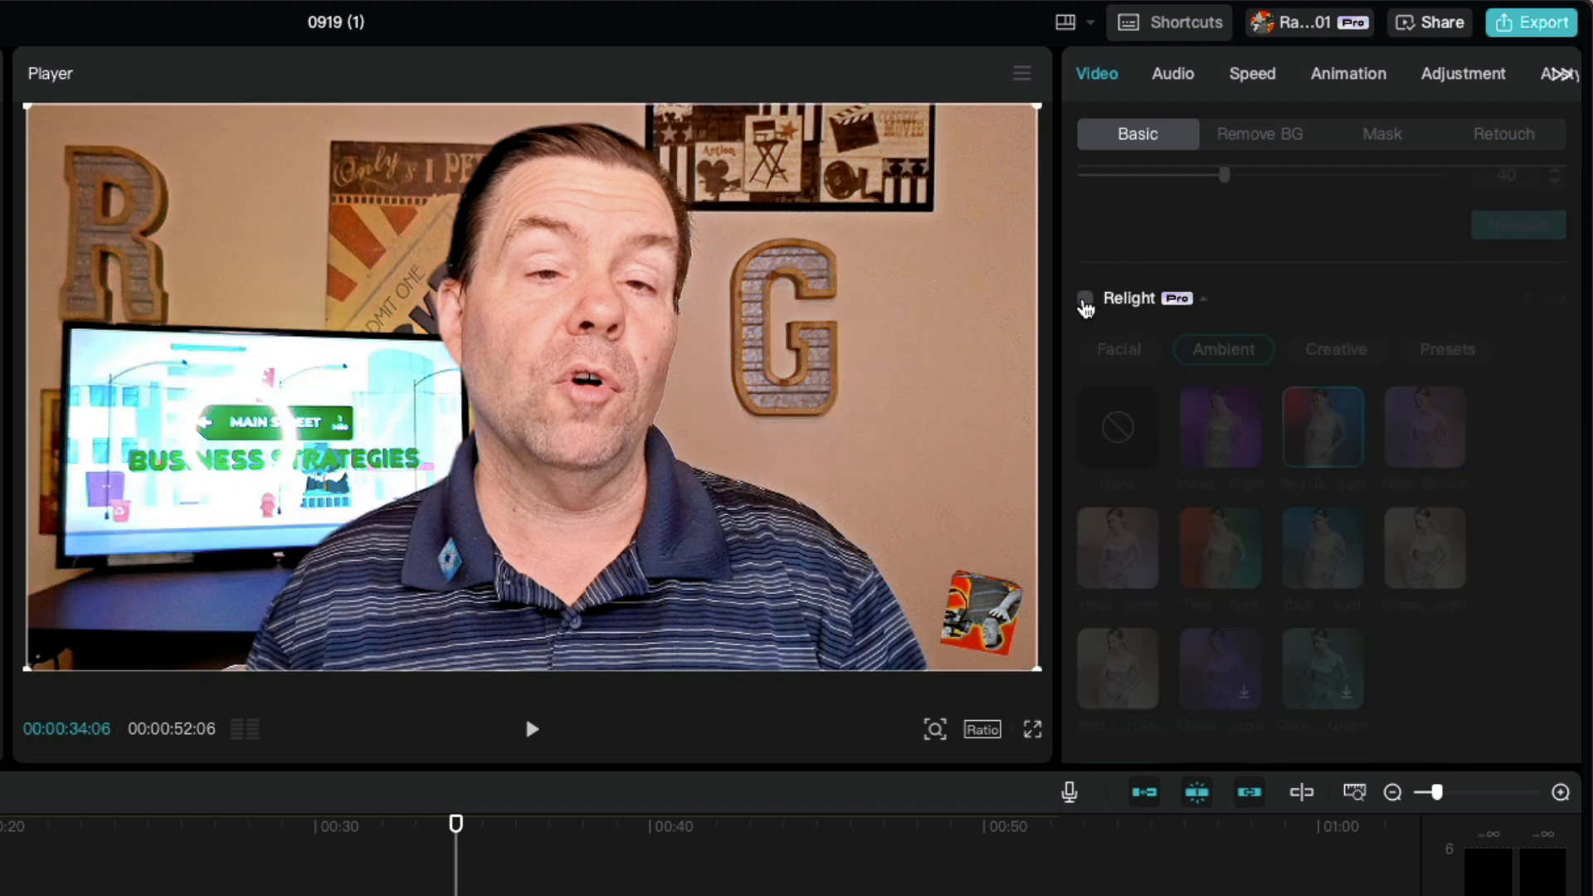
pyautogui.click(1085, 301)
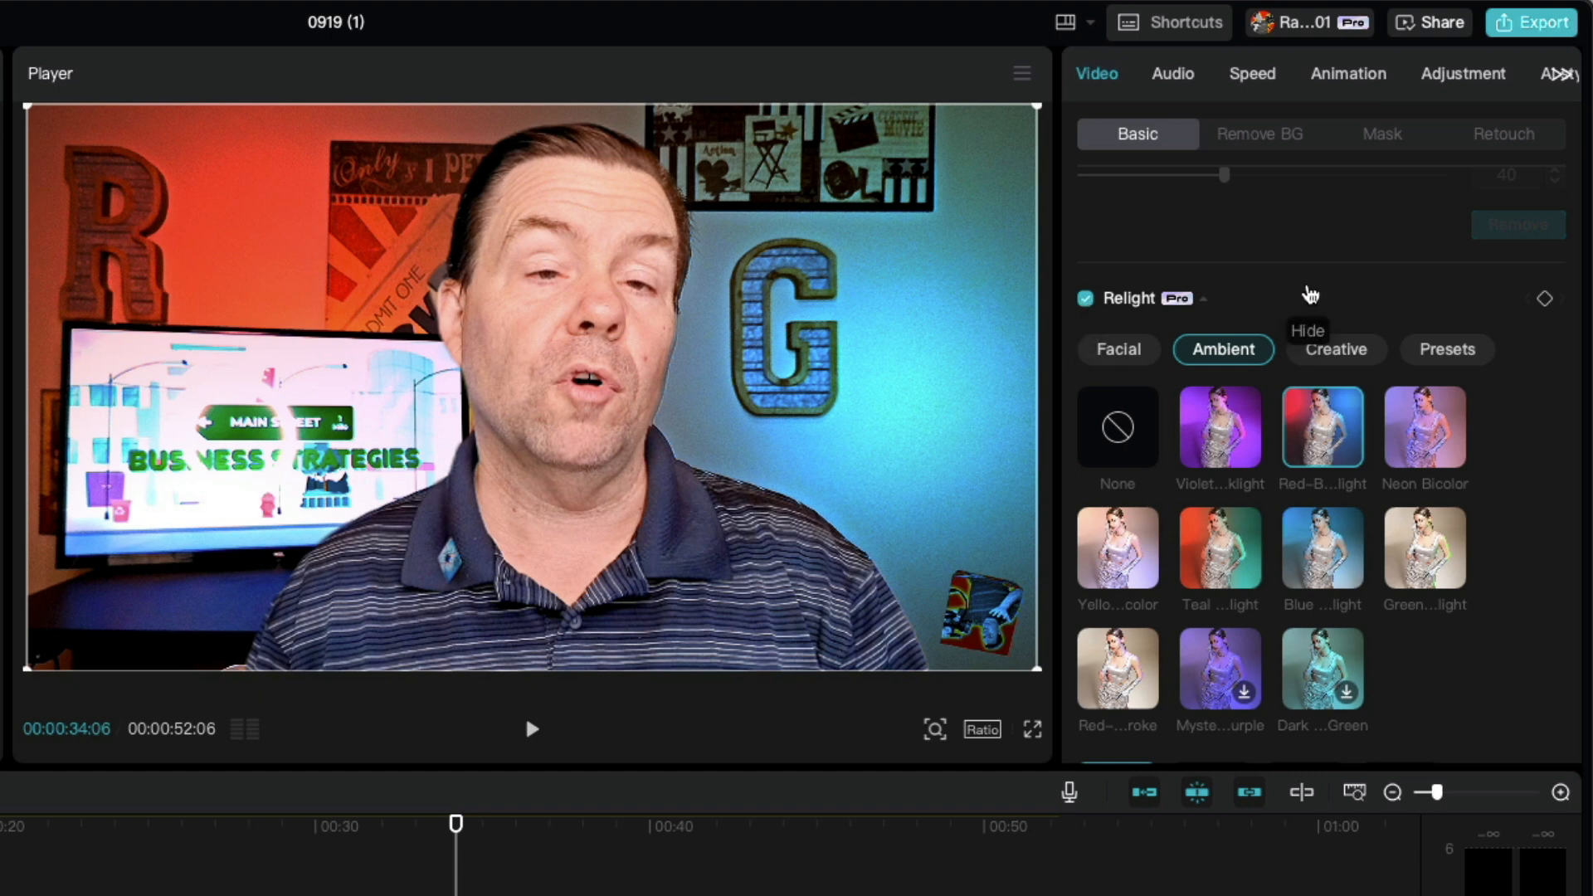